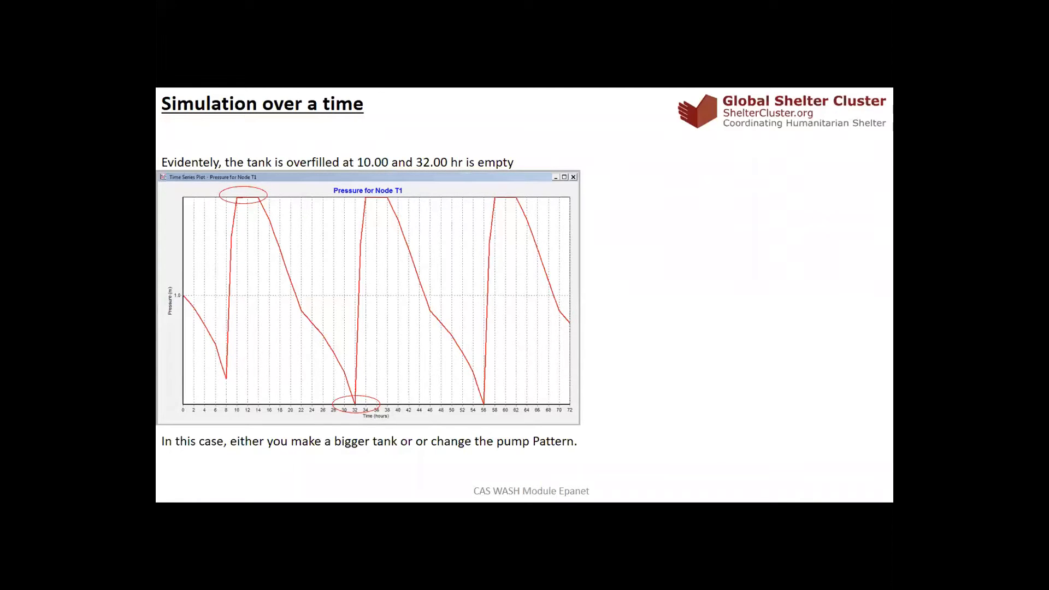
Switch to EPANET, dismiss the run status message, and close the status report
{"action": "key", "text": "alt+Tab"}
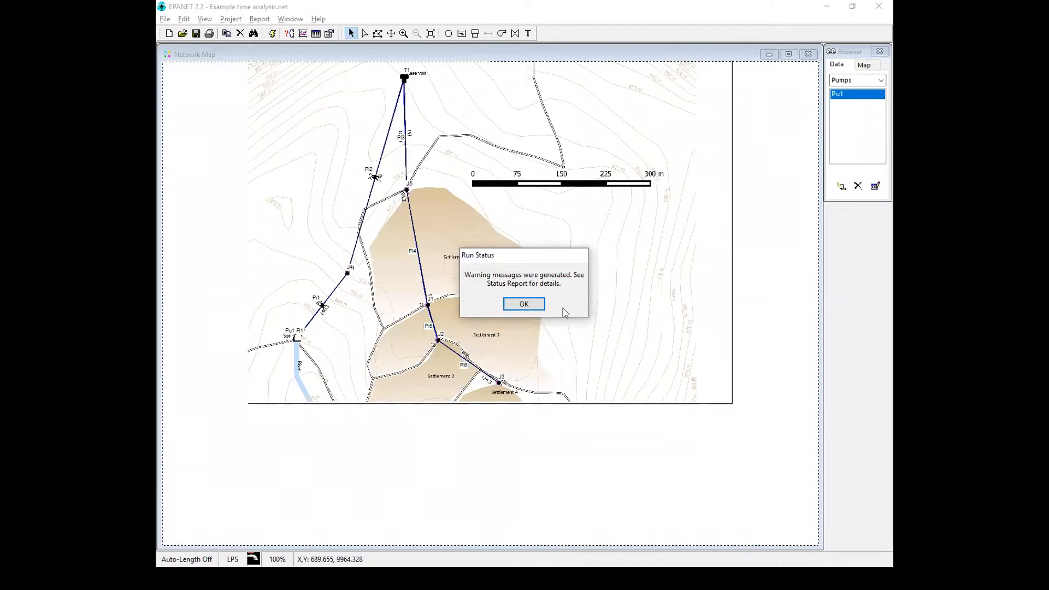
{"action": "left_click", "coordinate": [533, 303]}
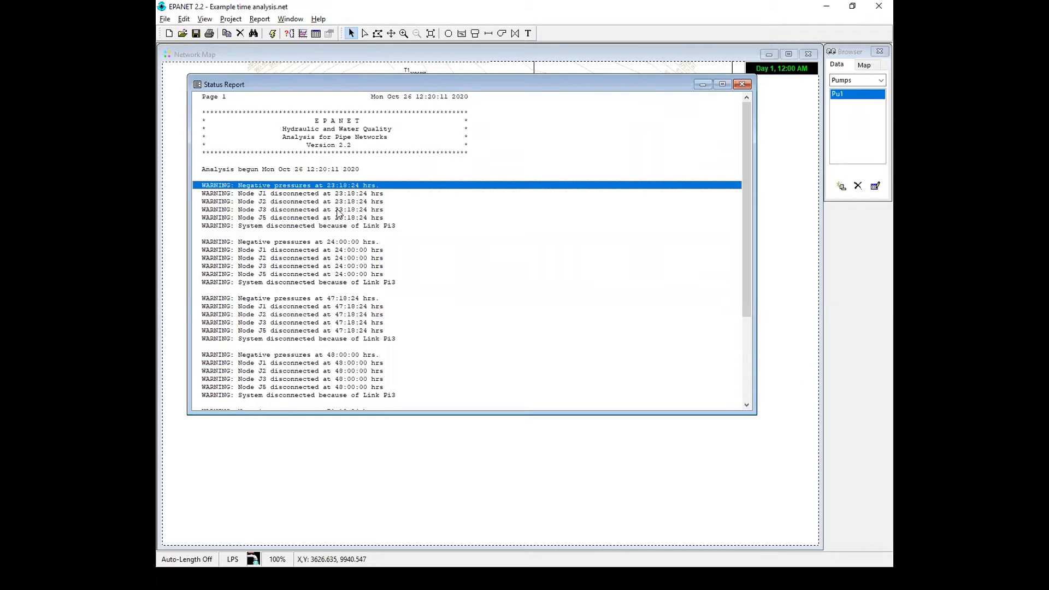
{"action": "left_click", "coordinate": [742, 84]}
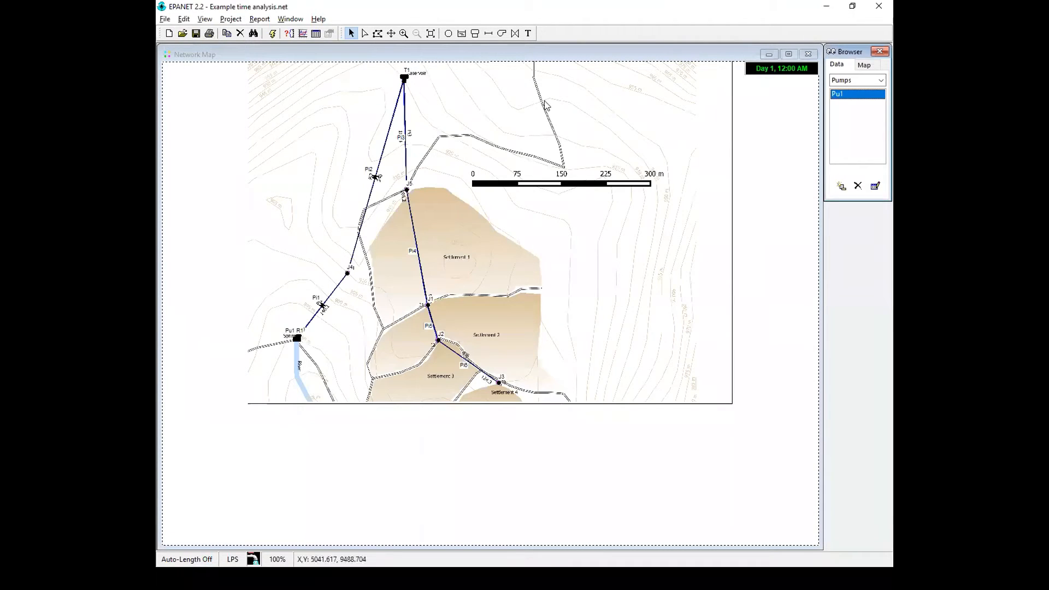
Plot a time series graph of pressure for tank T1, examine it, and close the plot
{"action": "left_click", "coordinate": [391, 33]}
{"action": "left_click_drag", "start_coordinate": [569, 234], "coordinate": [613, 319]}
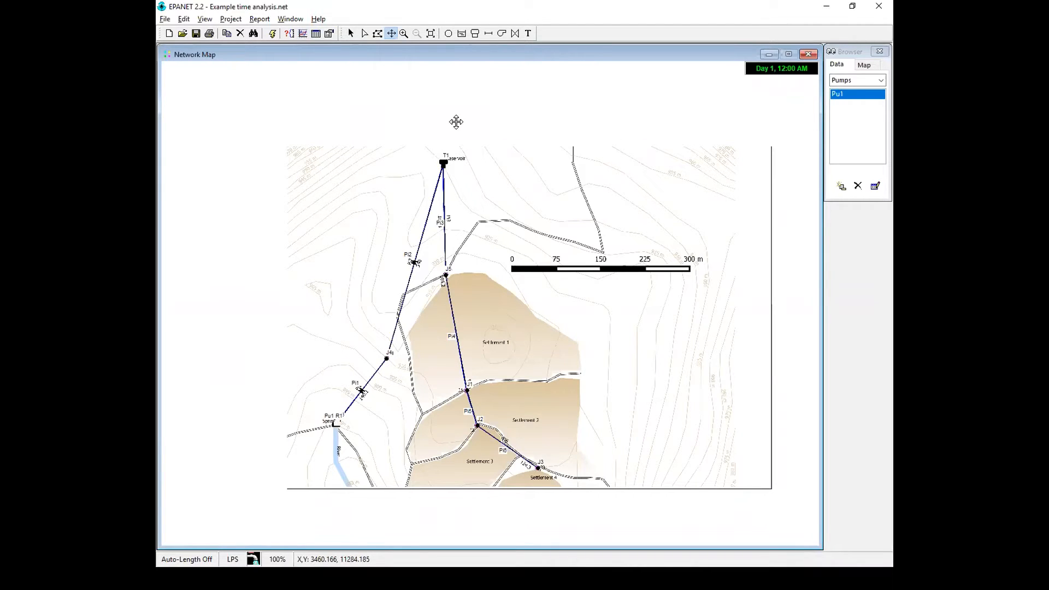
{"action": "left_click", "coordinate": [351, 33]}
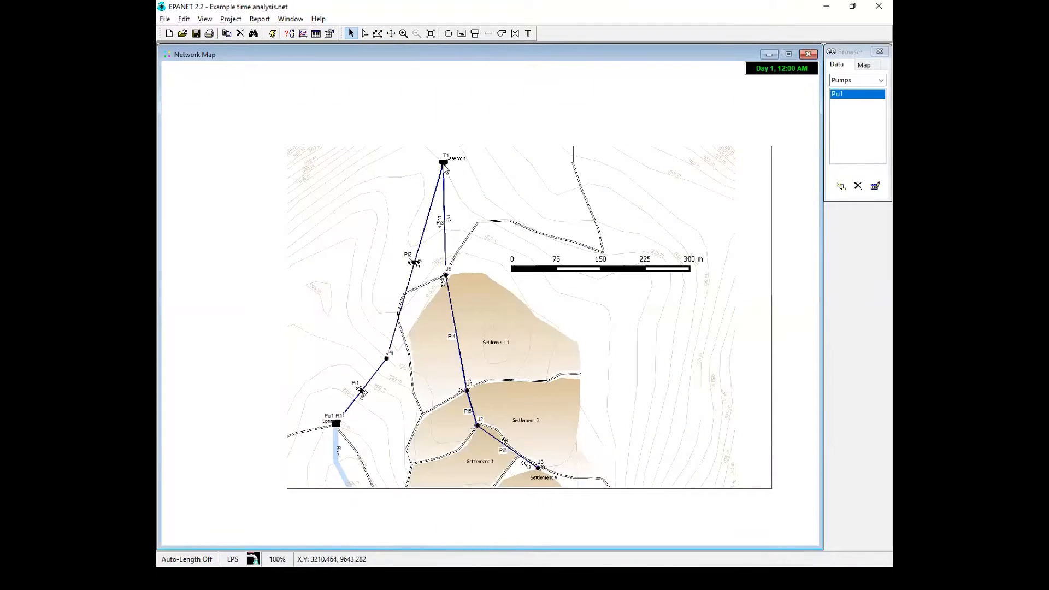
{"action": "left_click", "coordinate": [443, 163]}
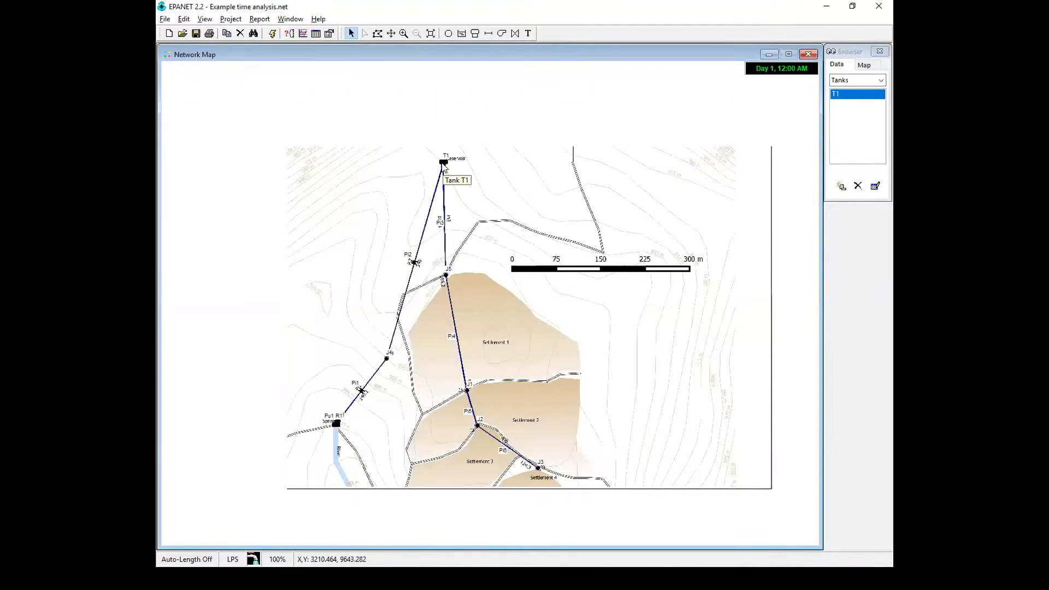
{"action": "left_click", "coordinate": [302, 33]}
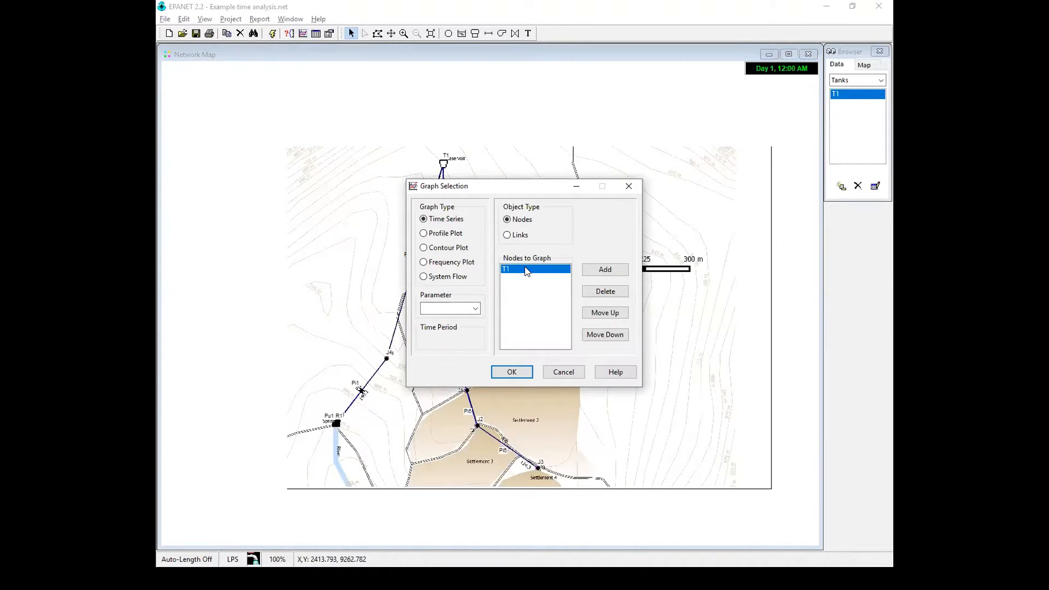
{"action": "left_click", "coordinate": [476, 309]}
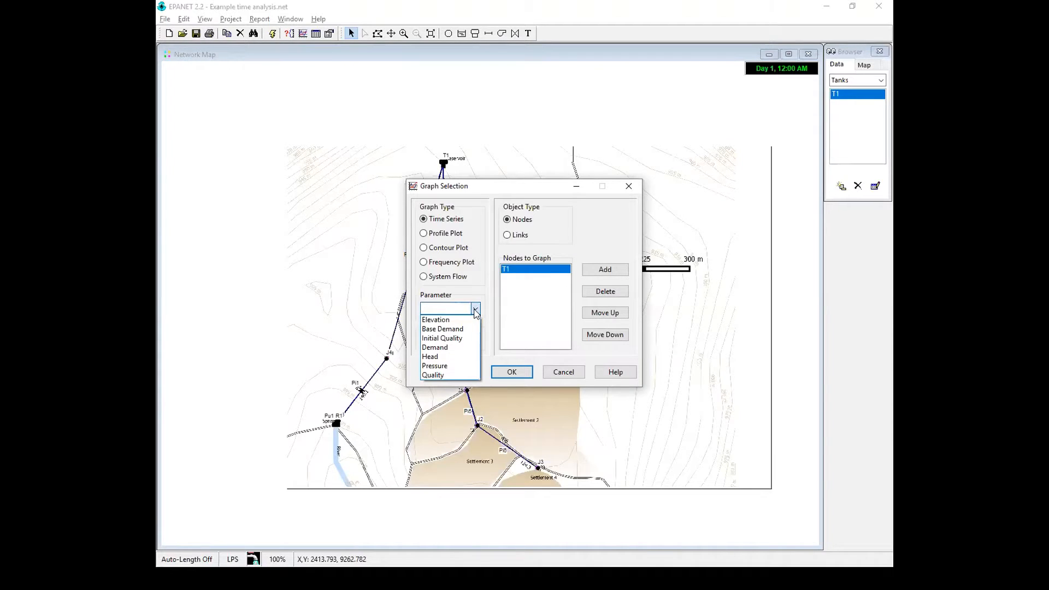
{"action": "left_click", "coordinate": [435, 365]}
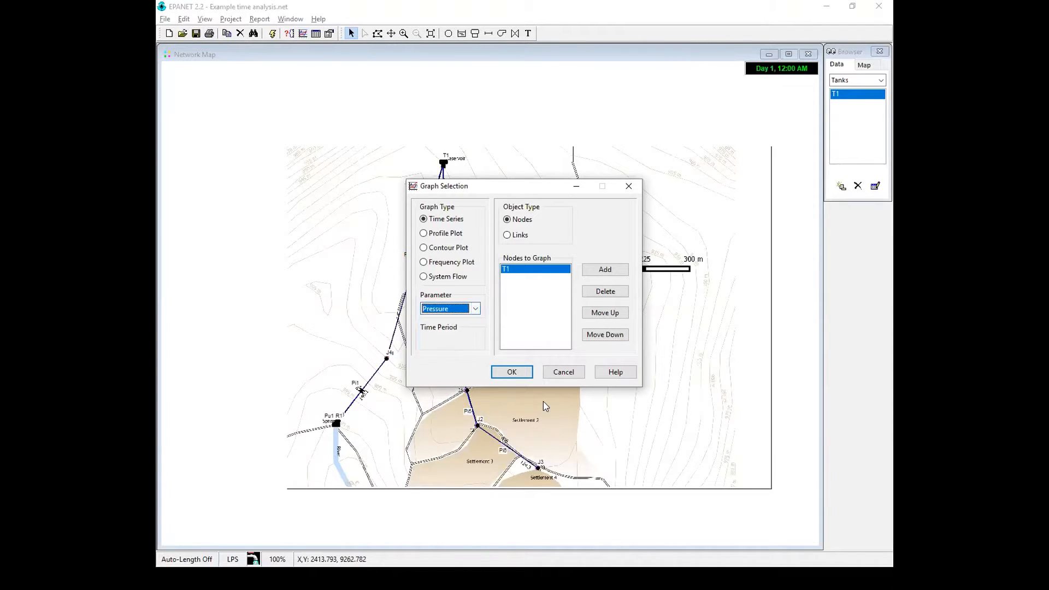
{"action": "left_click", "coordinate": [512, 373]}
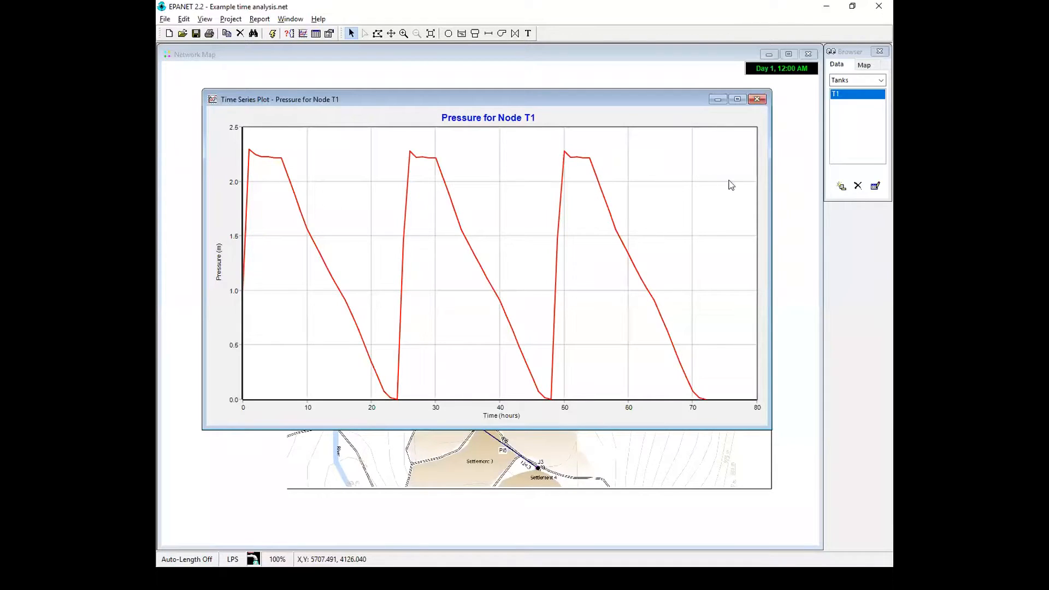
{"action": "left_click", "coordinate": [757, 99]}
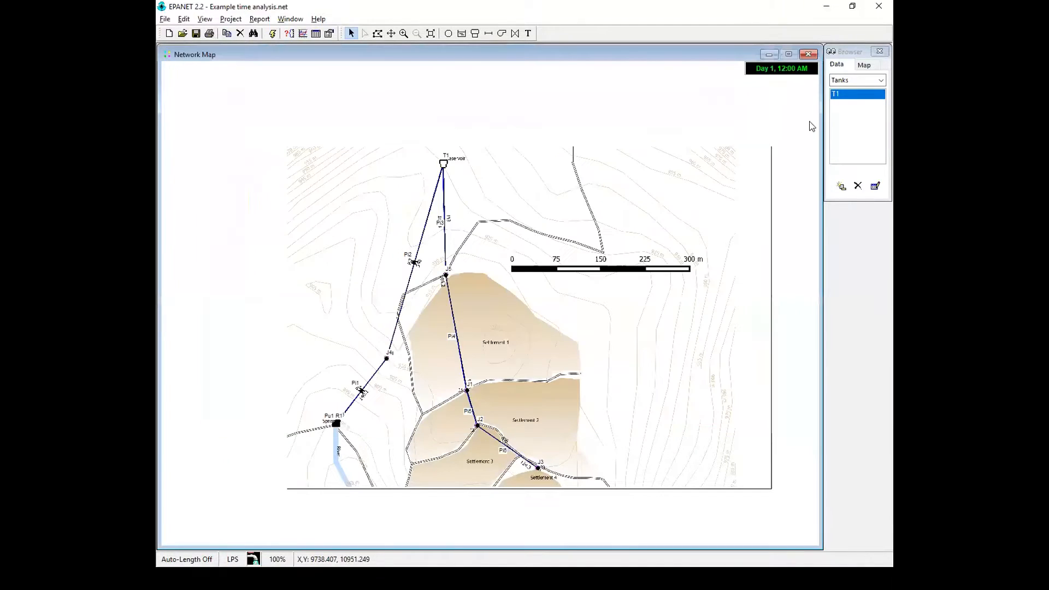
Check which time pattern is assigned to pump Pu1 in its properties
{"action": "left_click", "coordinate": [841, 81]}
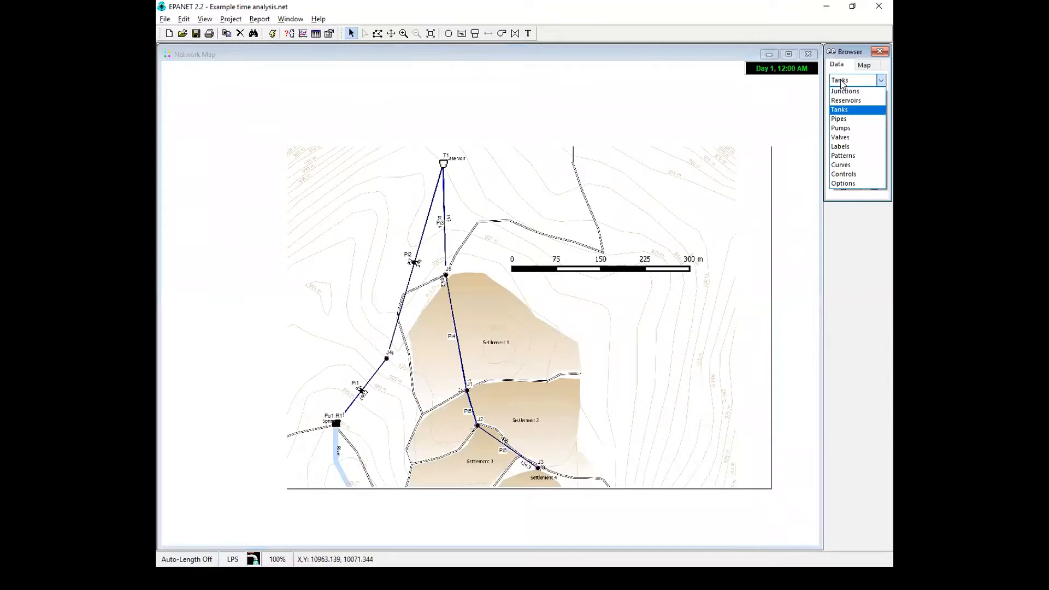
{"action": "left_click", "coordinate": [842, 156]}
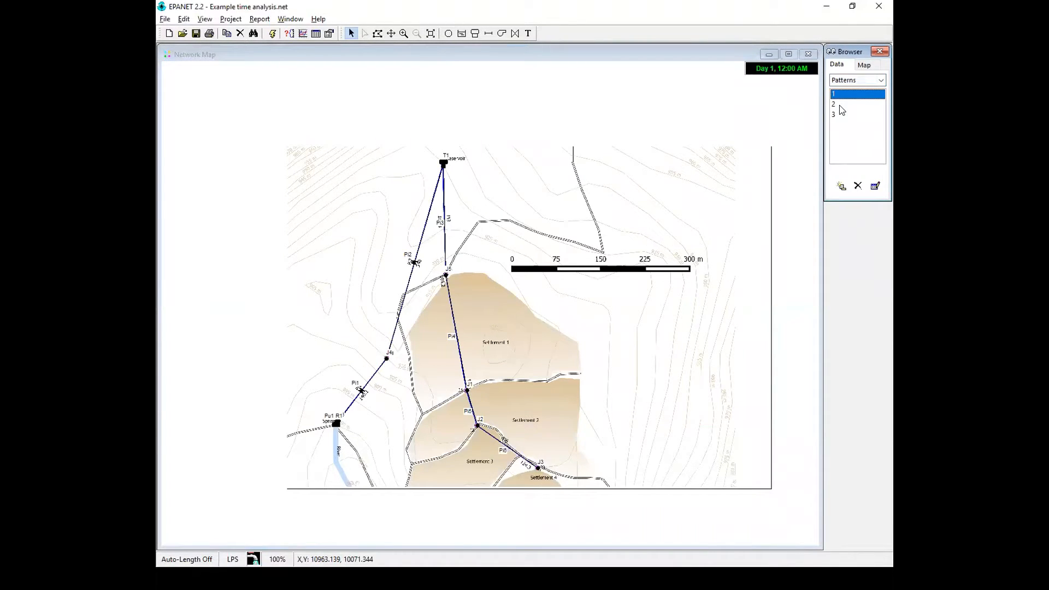
{"action": "left_click", "coordinate": [838, 81]}
{"action": "left_click", "coordinate": [840, 127]}
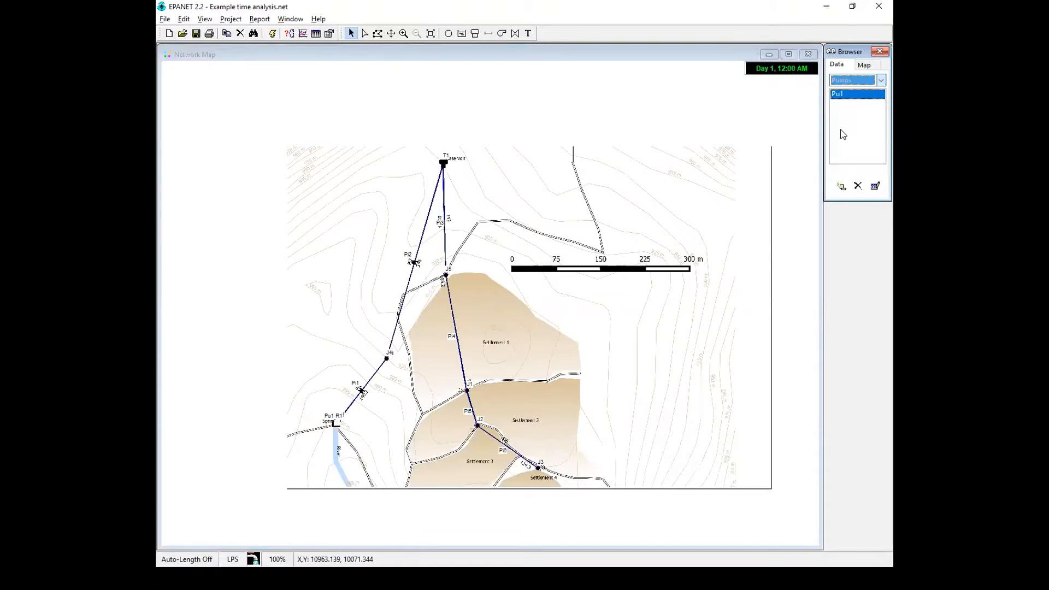
{"action": "double_click", "coordinate": [837, 94]}
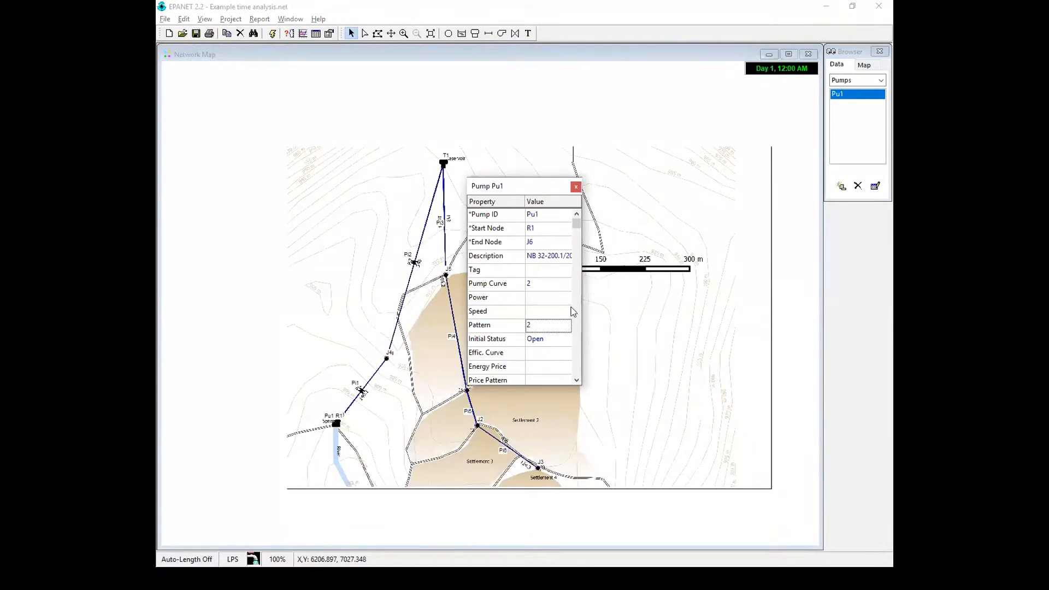
{"action": "left_click", "coordinate": [543, 324]}
{"action": "left_click", "coordinate": [576, 187]}
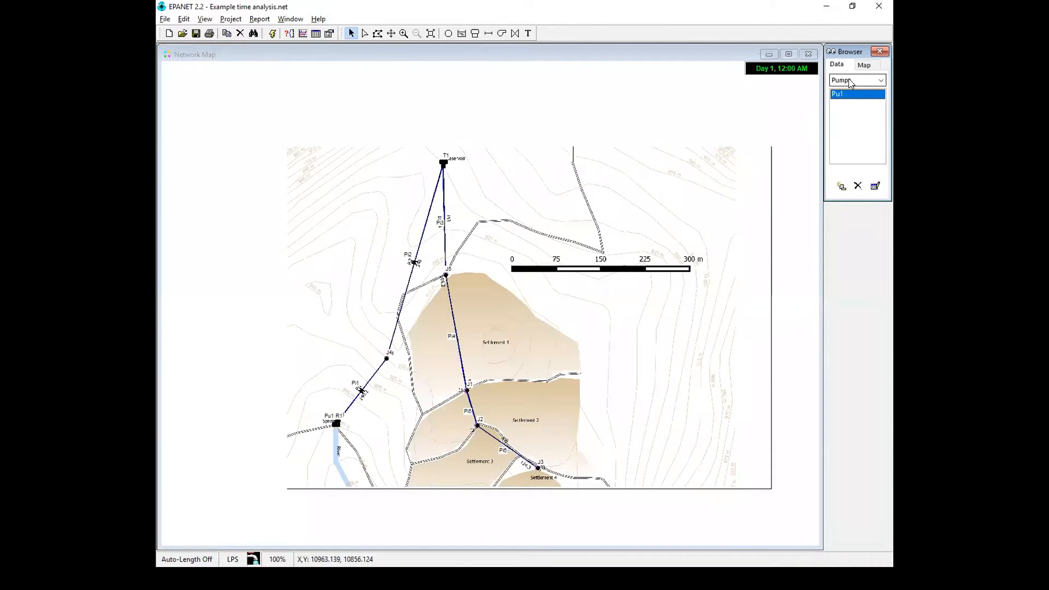
Open pattern 2 for editing and set its multipliers for time periods 1, 2 and 3 to 0
{"action": "left_click", "coordinate": [851, 81]}
{"action": "left_click", "coordinate": [846, 158]}
{"action": "double_click", "coordinate": [839, 105]}
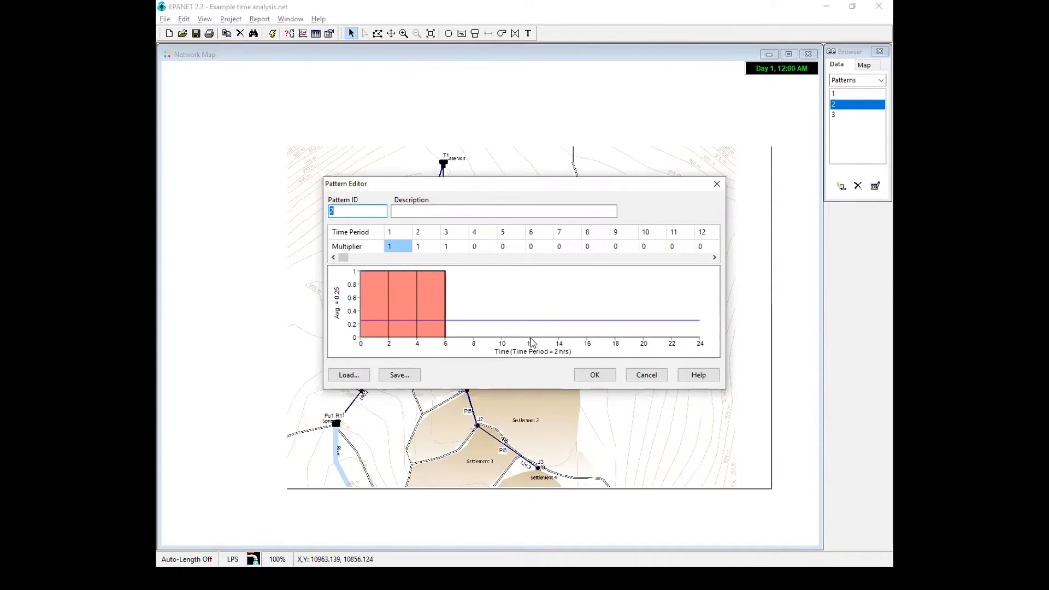
{"action": "left_click", "coordinate": [401, 247]}
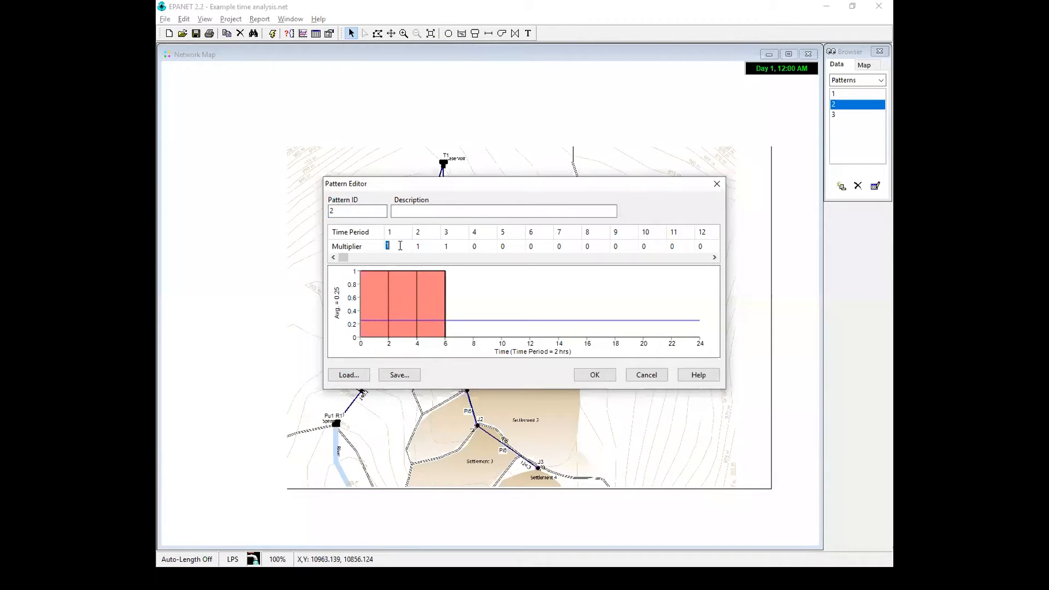
{"action": "type", "text": "0"}
{"action": "left_click", "coordinate": [419, 247]}
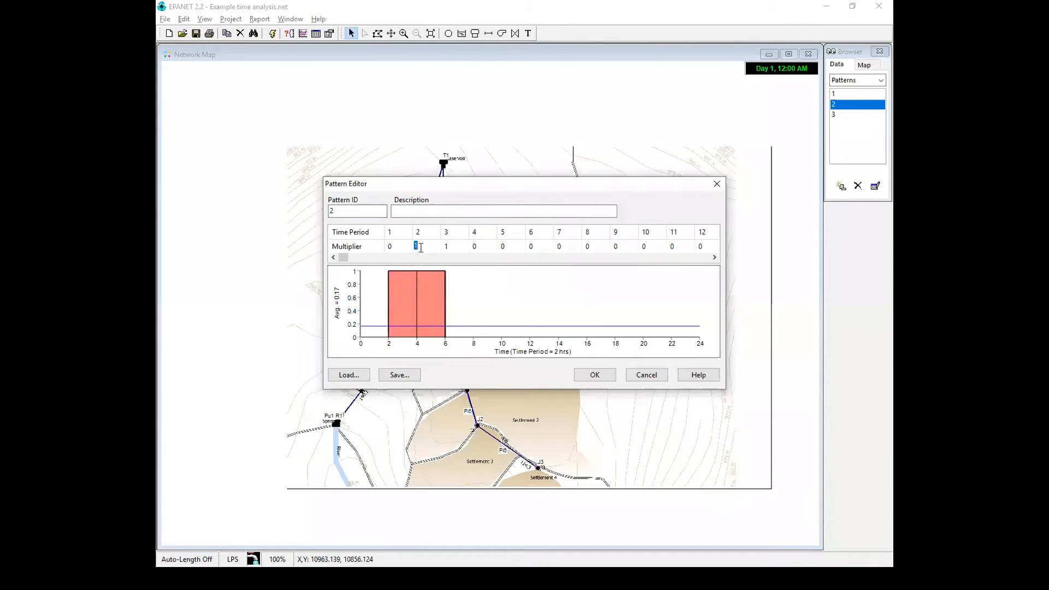
{"action": "type", "text": "0"}
{"action": "left_click", "coordinate": [477, 247]}
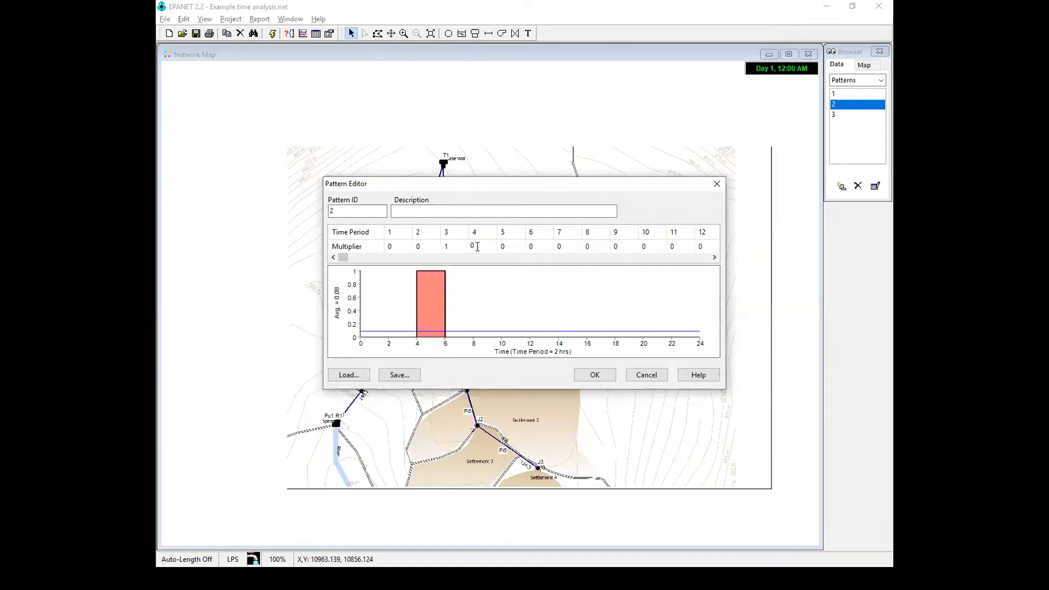
{"action": "left_click", "coordinate": [450, 246]}
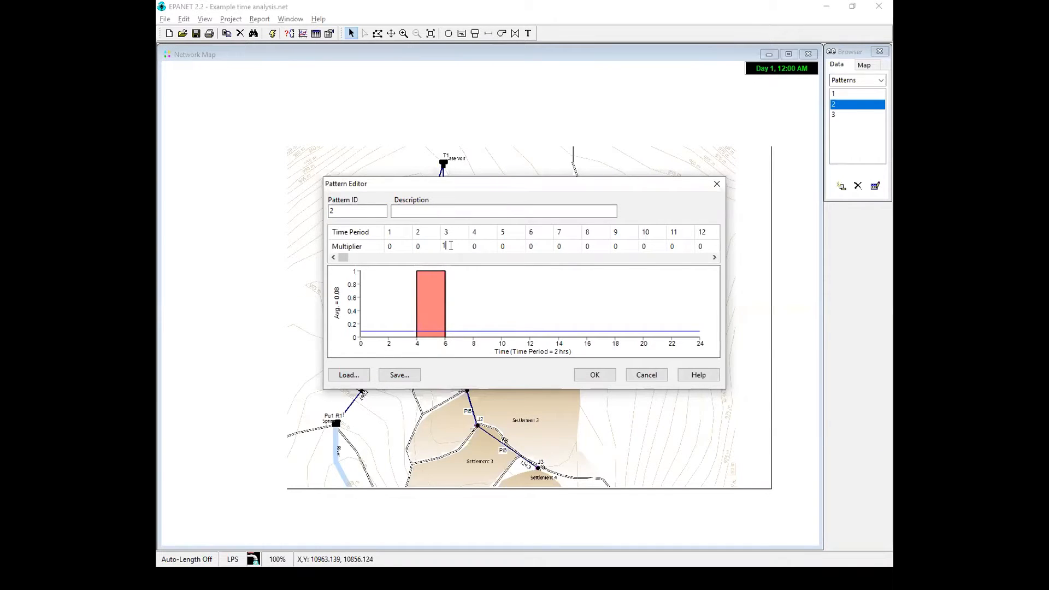
{"action": "type", "text": "0"}
Set the pattern's multipliers for time periods 4, 5 and 6 to 1
{"action": "left_click", "coordinate": [483, 247]}
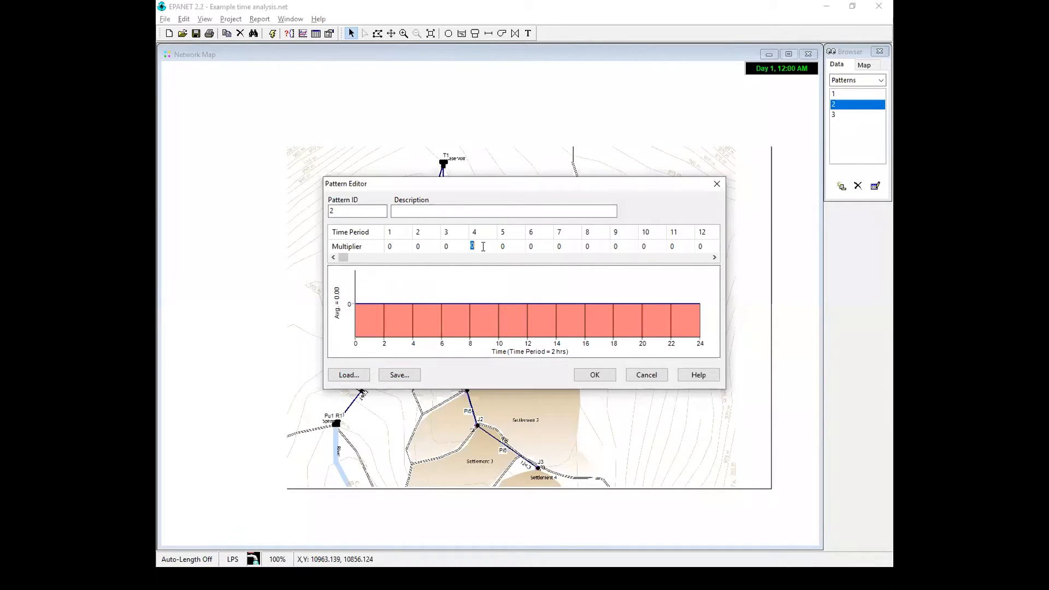
{"action": "type", "text": "1"}
{"action": "left_click", "coordinate": [508, 247]}
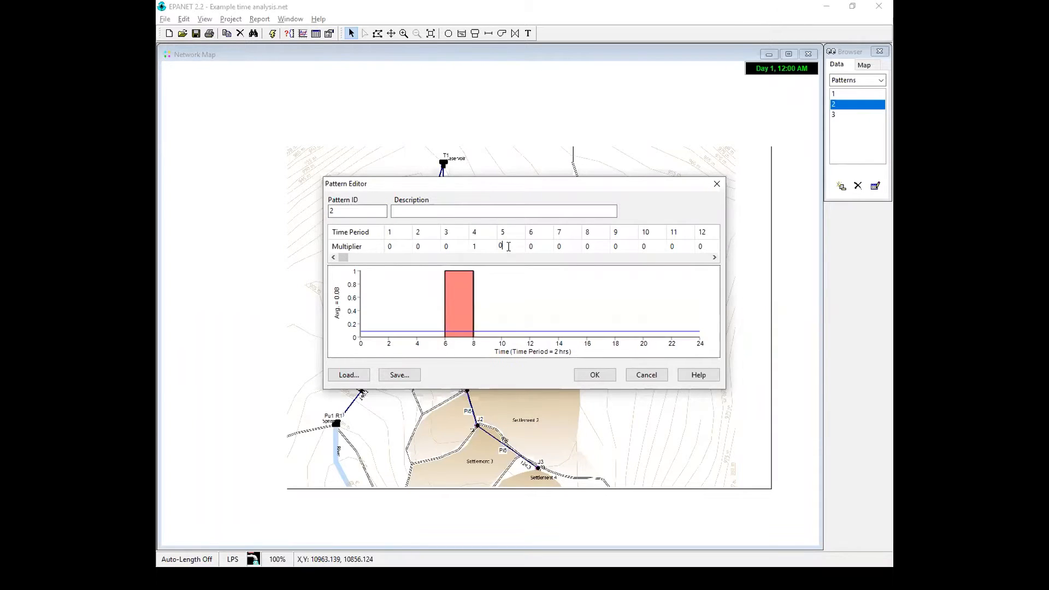
{"action": "type", "text": "1"}
{"action": "left_click", "coordinate": [538, 247]}
{"action": "type", "text": "1"}
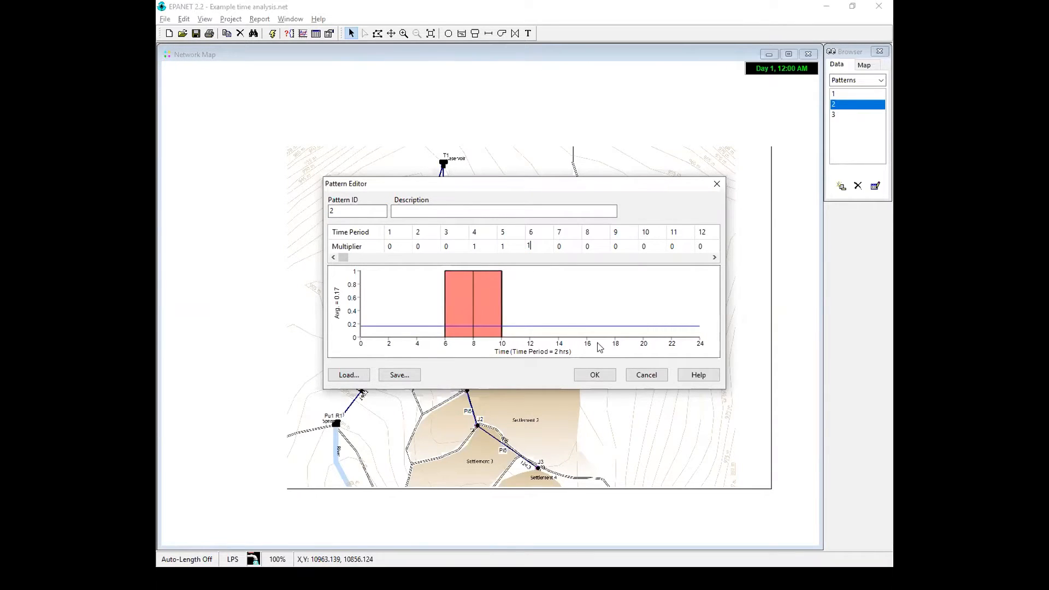
{"action": "key", "text": "Return"}
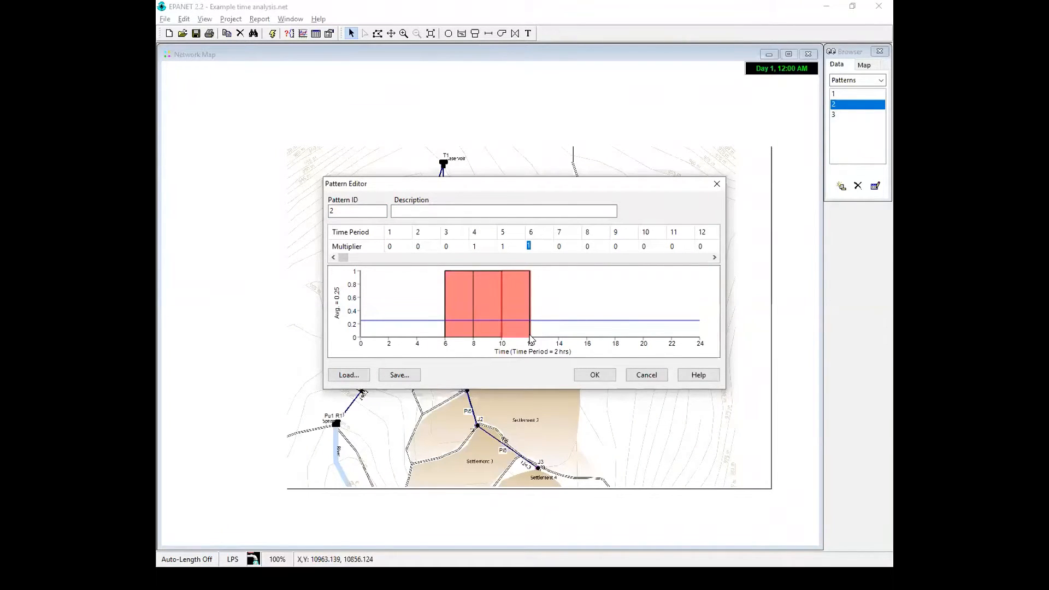
Rename pattern 2 as 4, save the pattern, and replace all references to pattern 2 with 4
{"action": "double_click", "coordinate": [340, 211]}
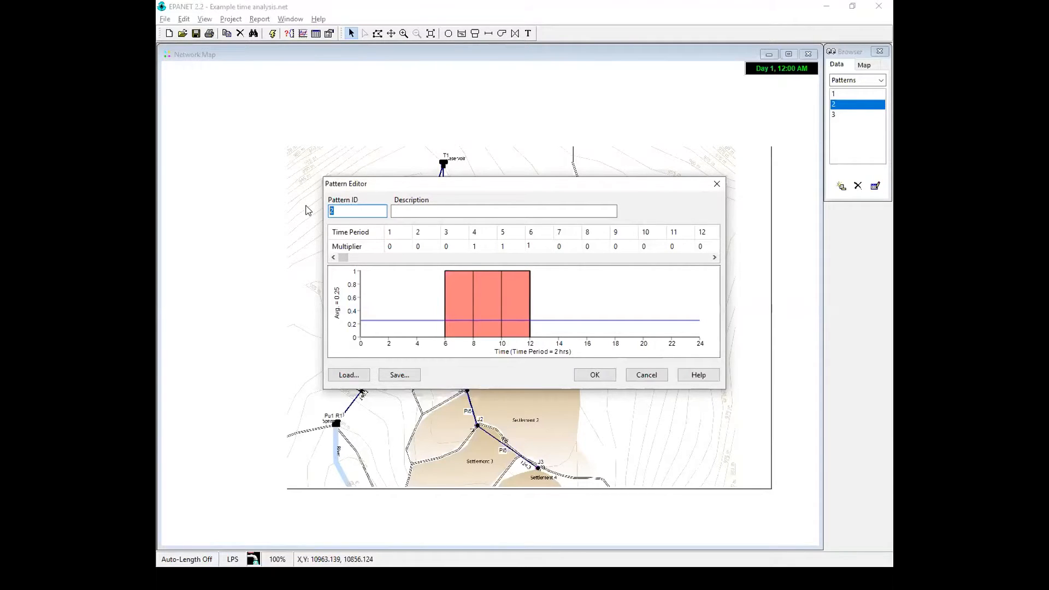
{"action": "type", "text": "4"}
{"action": "left_click", "coordinate": [601, 376]}
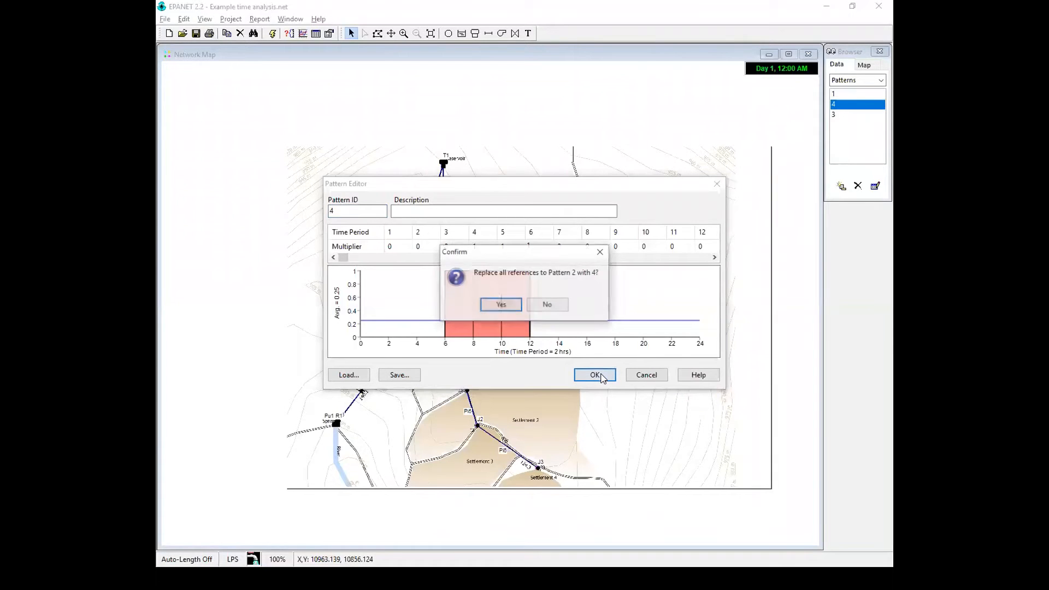
{"action": "left_click", "coordinate": [515, 310]}
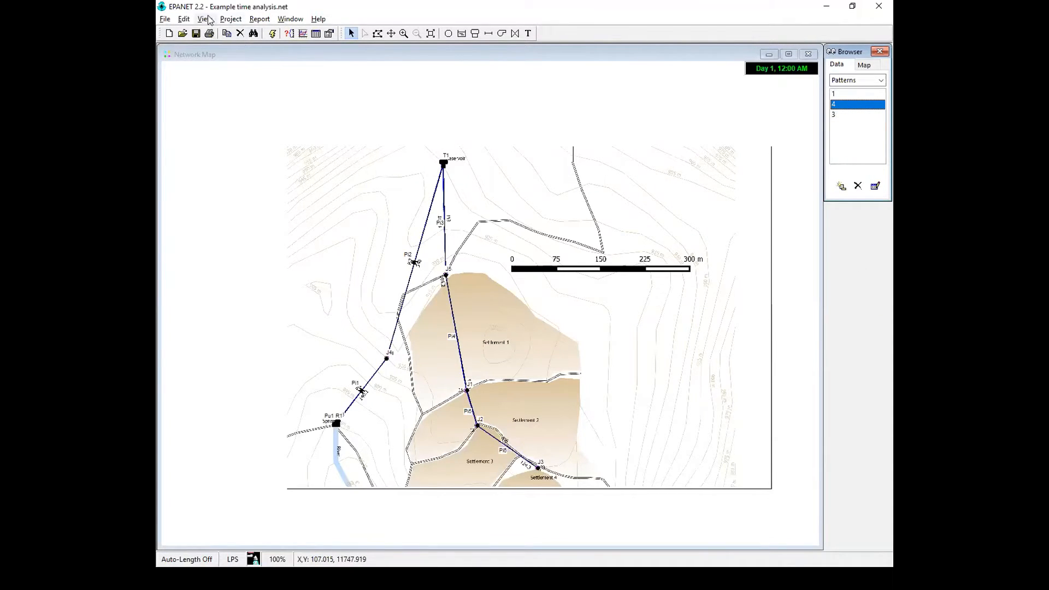
{"action": "left_click", "coordinate": [185, 20]}
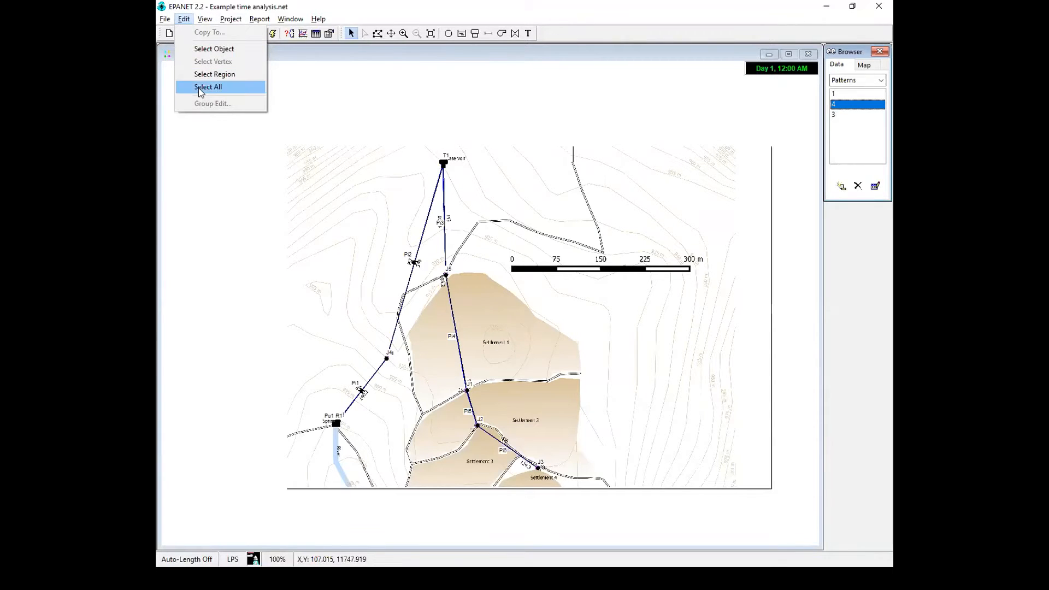
{"action": "left_click", "coordinate": [200, 89]}
{"action": "left_click", "coordinate": [205, 20]}
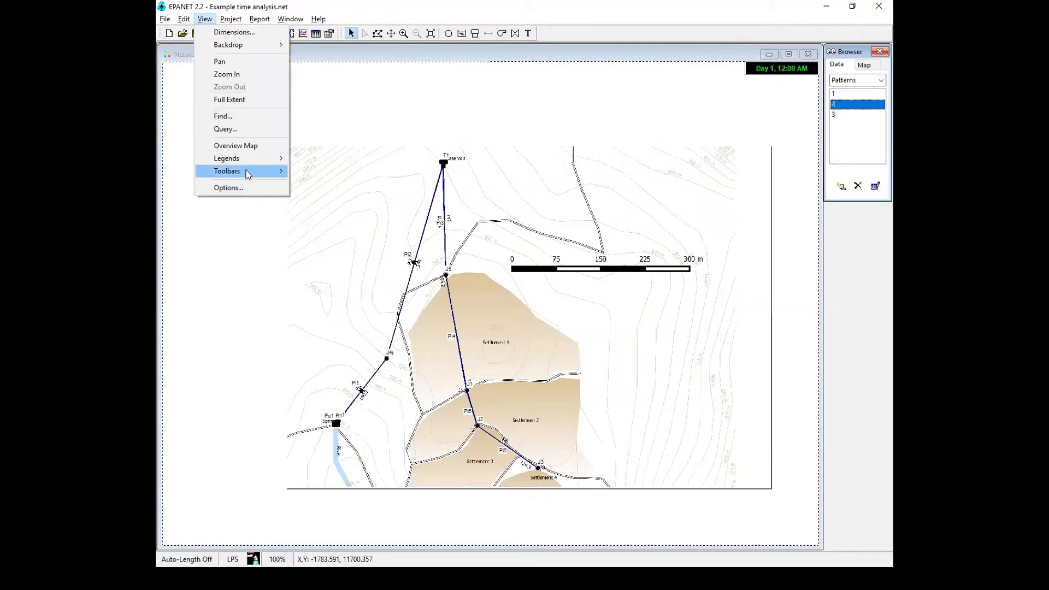
{"action": "mouse_move", "coordinate": [248, 174]}
{"action": "left_click", "coordinate": [185, 20]}
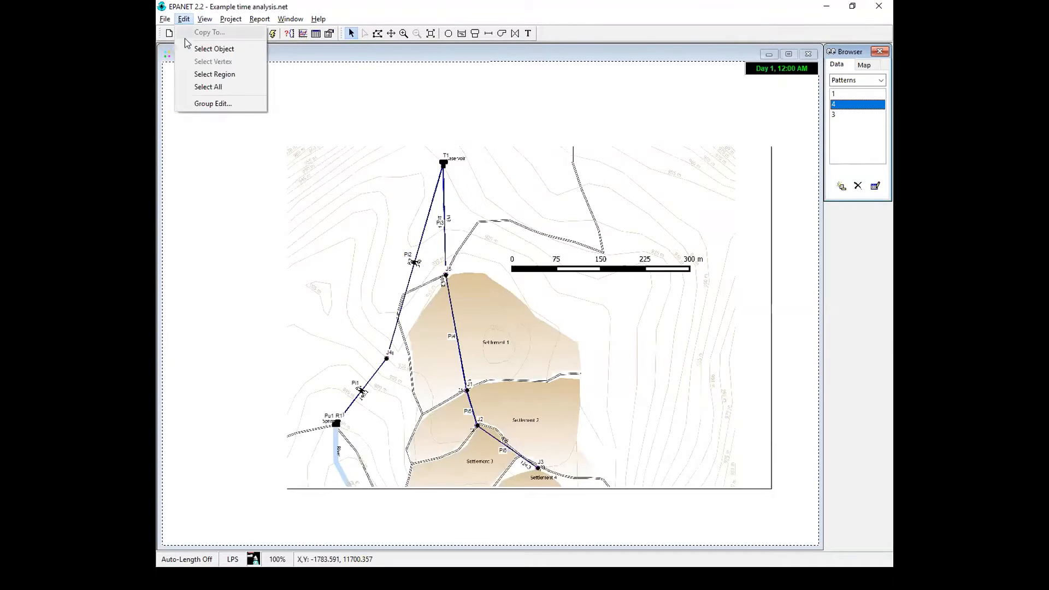
{"action": "left_click", "coordinate": [212, 104]}
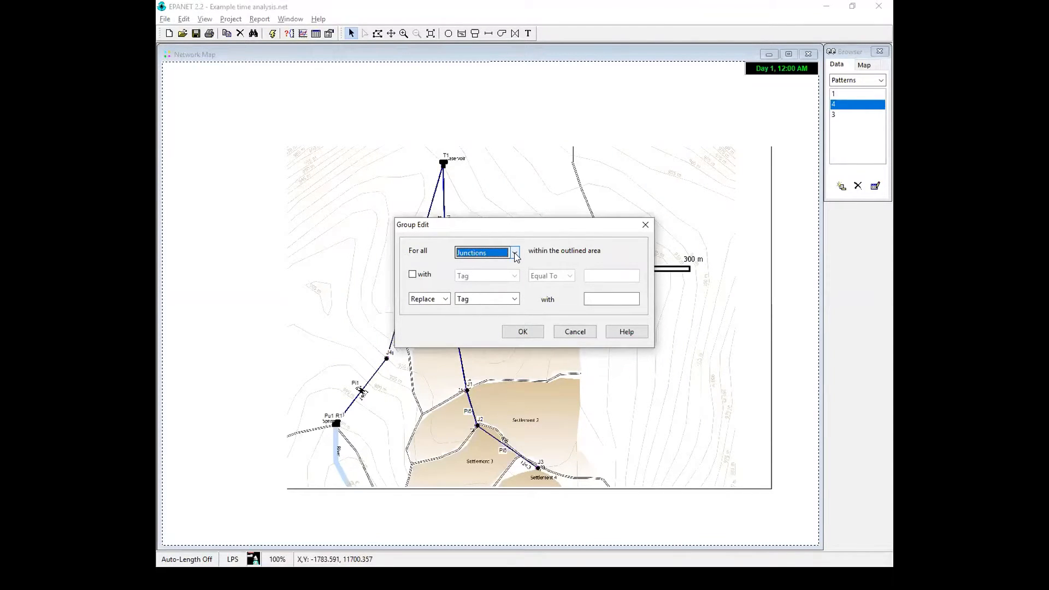
{"action": "left_click", "coordinate": [514, 253]}
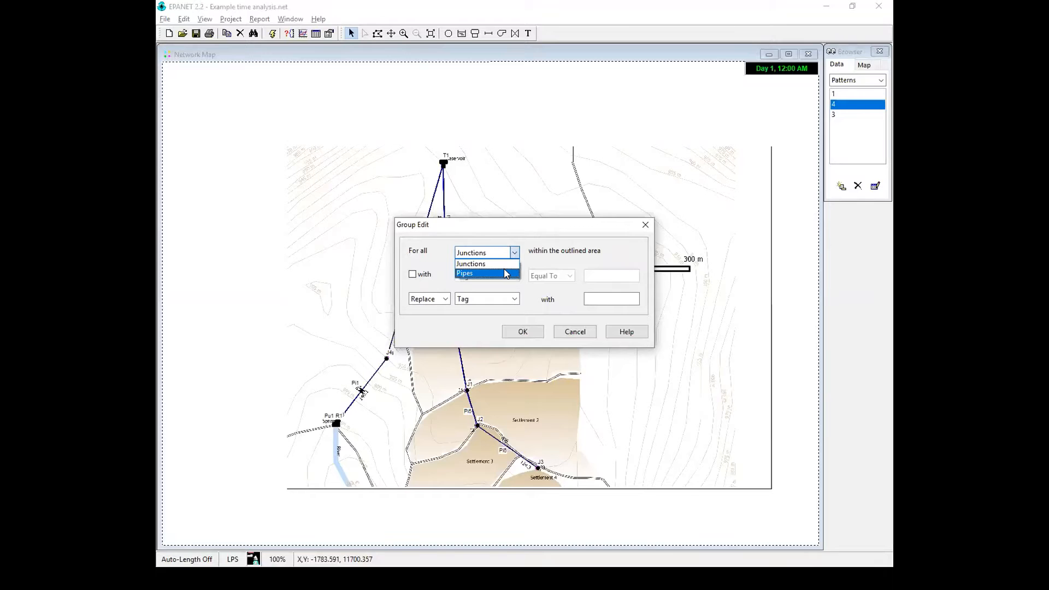
{"action": "left_click", "coordinate": [583, 331]}
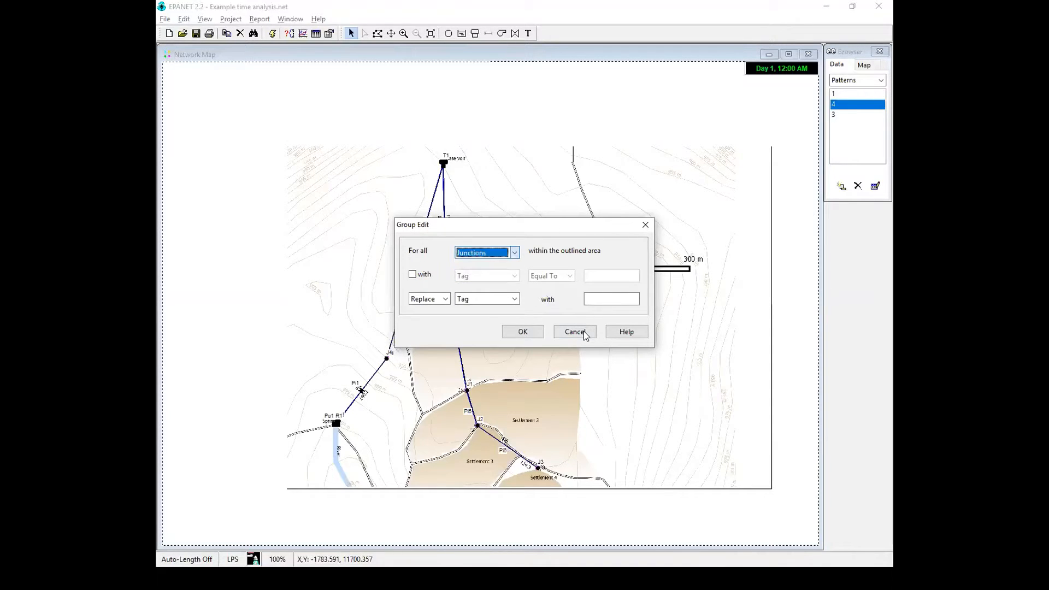
{"action": "left_click", "coordinate": [583, 332]}
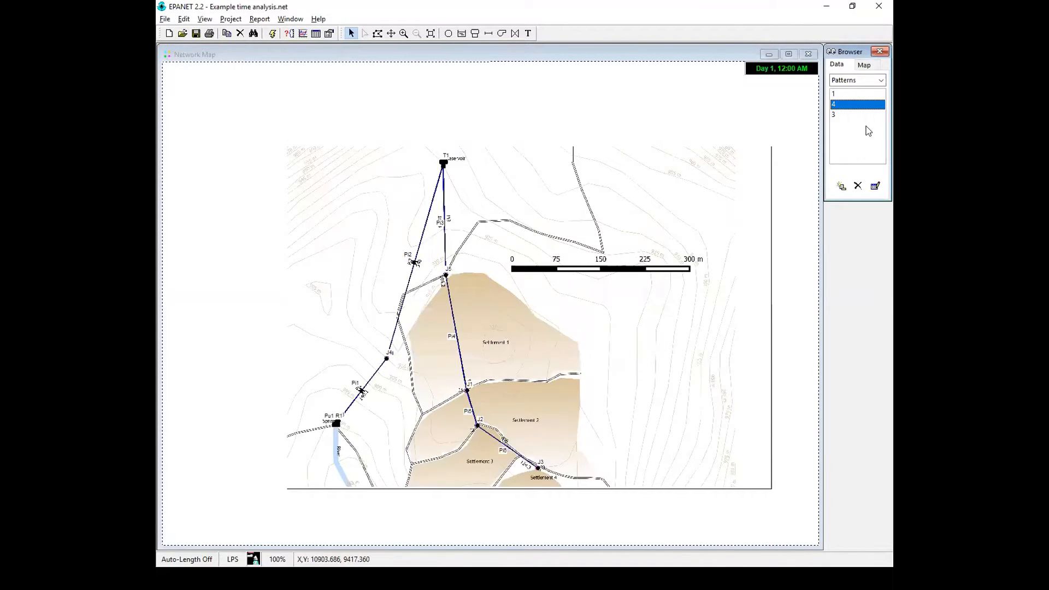
Set pump Pu1's pattern to 4 in its properties and run the hydraulic analysis
{"action": "left_click", "coordinate": [844, 82]}
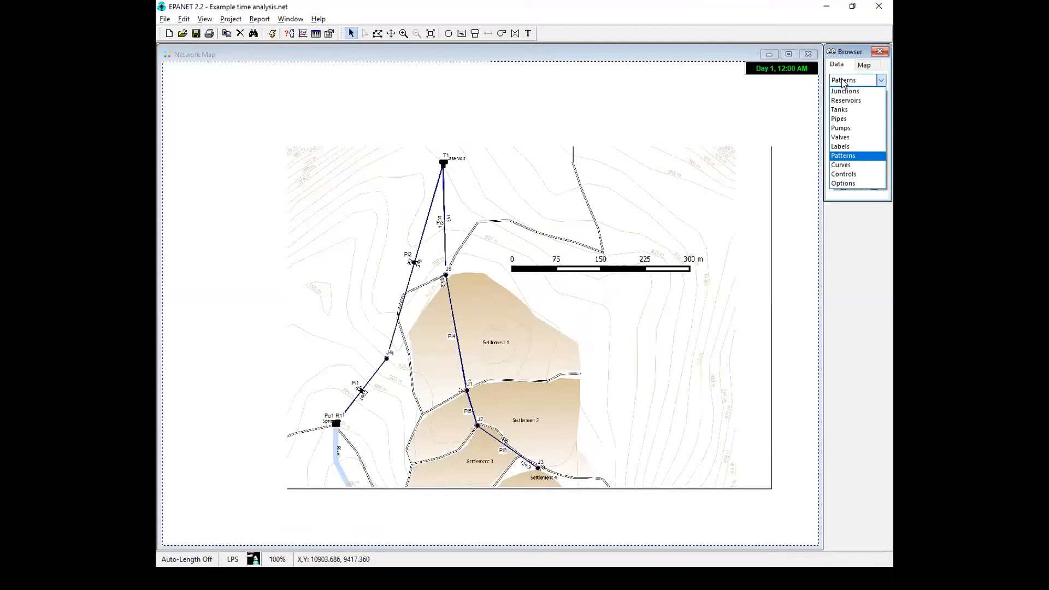
{"action": "left_click", "coordinate": [846, 135]}
{"action": "double_click", "coordinate": [846, 94]}
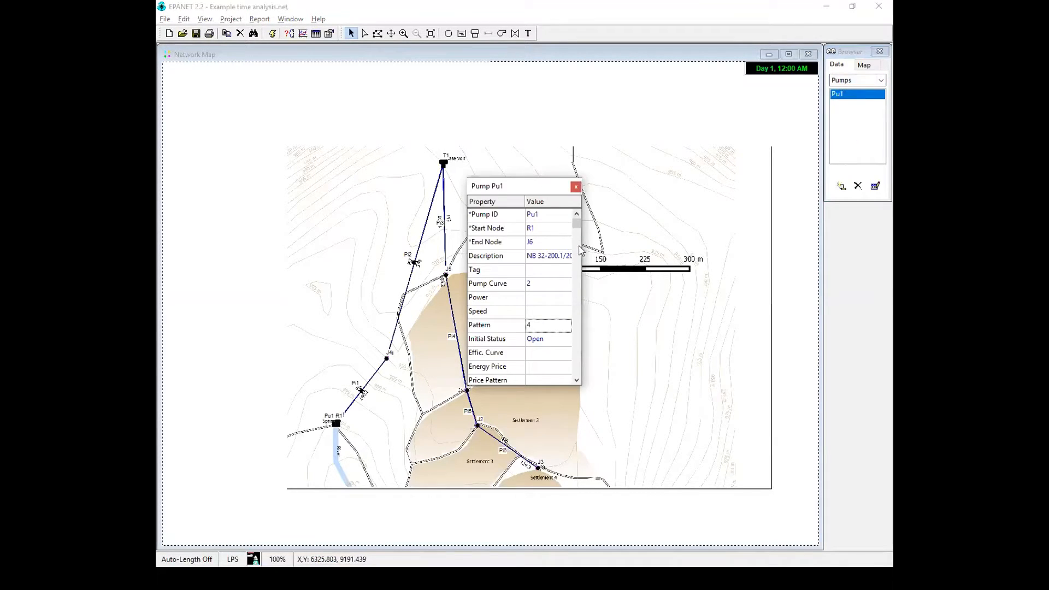
{"action": "left_click", "coordinate": [538, 331]}
{"action": "type", "text": "4"}
{"action": "left_click", "coordinate": [576, 187]}
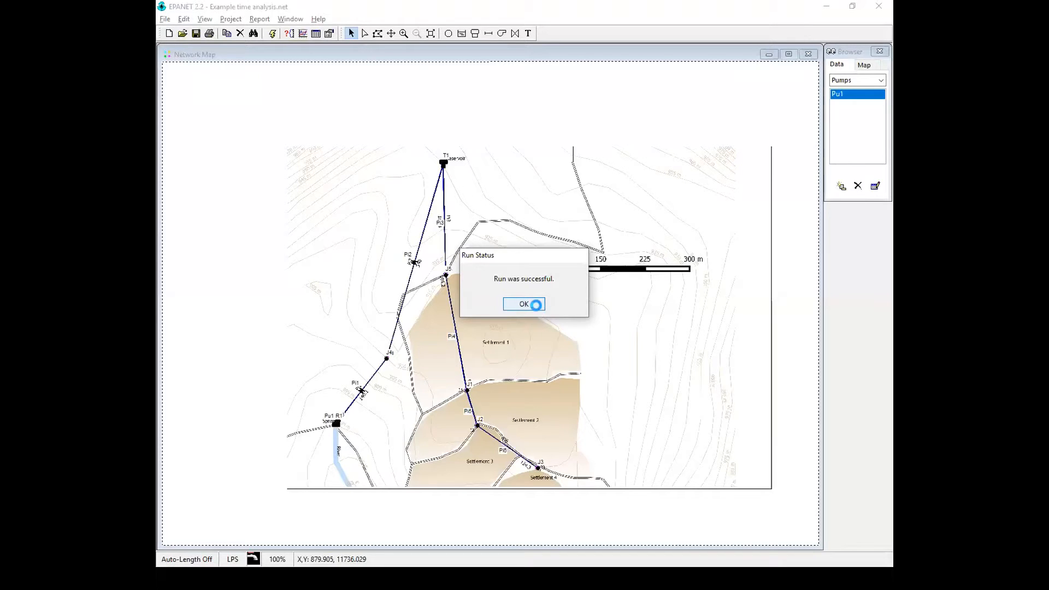
{"action": "left_click", "coordinate": [538, 309]}
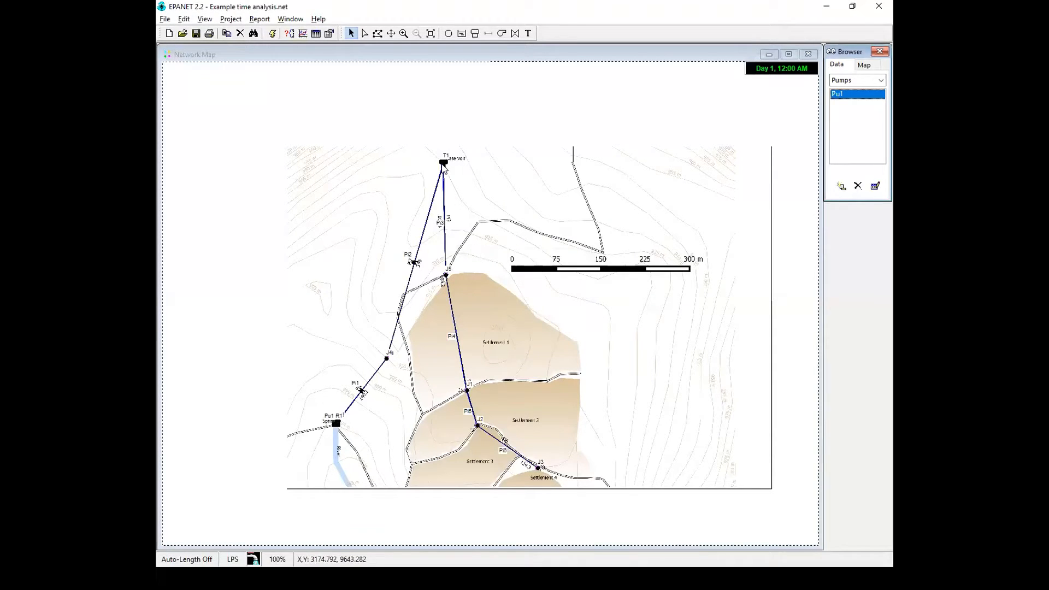
Plot a pressure time series for tank T1, review the curve, and close the graph
{"action": "left_click", "coordinate": [445, 164]}
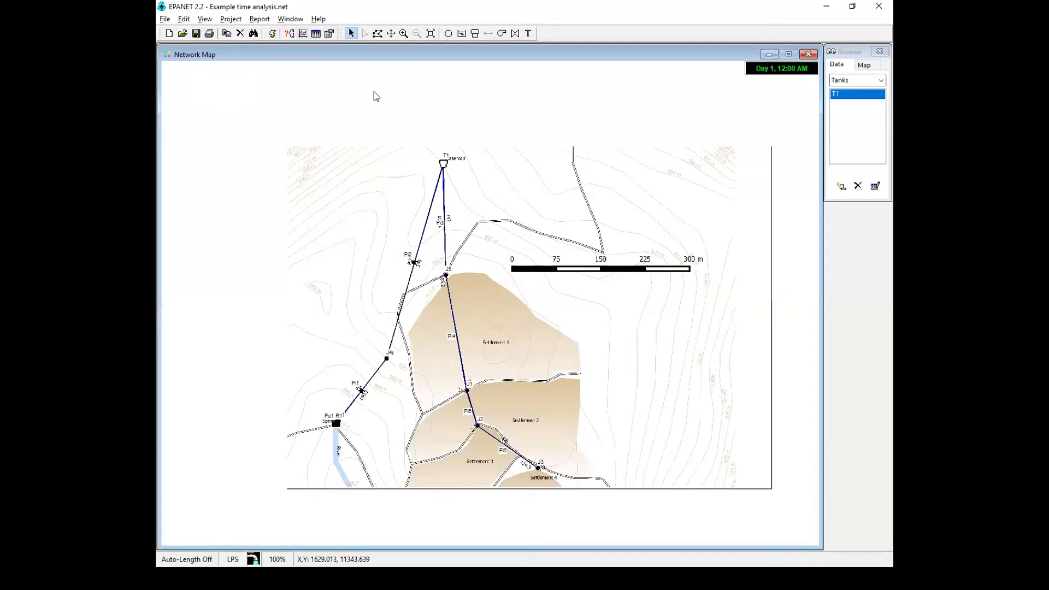
{"action": "left_click", "coordinate": [302, 34]}
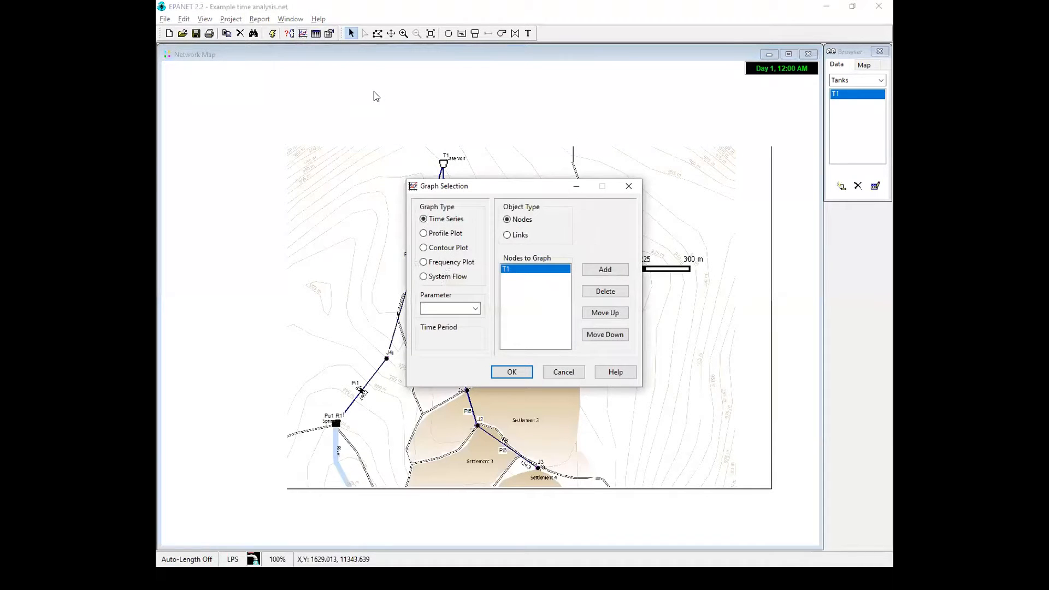
{"action": "left_click", "coordinate": [473, 308]}
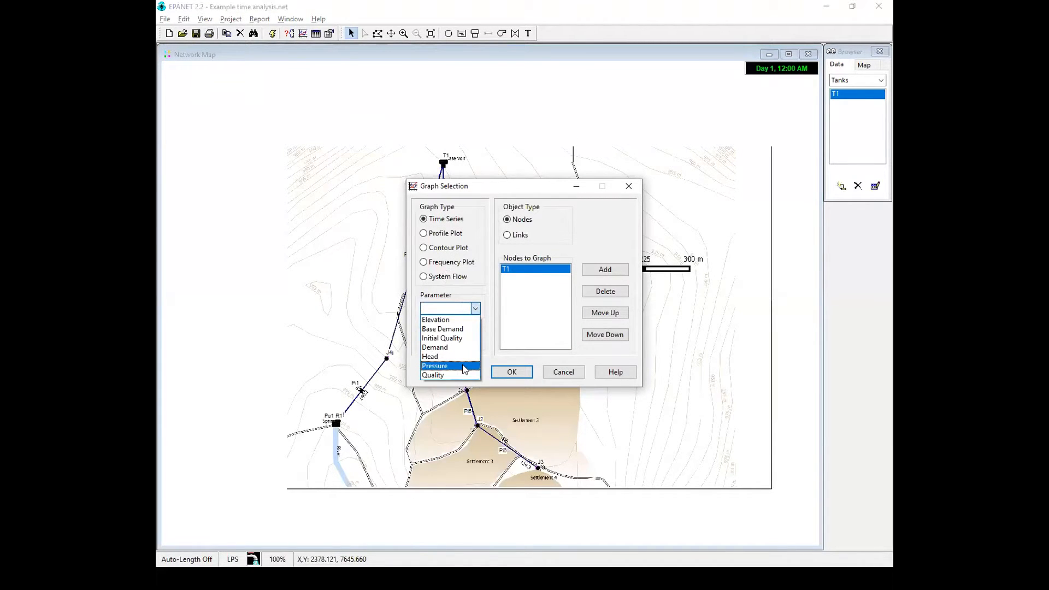
{"action": "left_click", "coordinate": [463, 366]}
{"action": "left_click", "coordinate": [527, 374]}
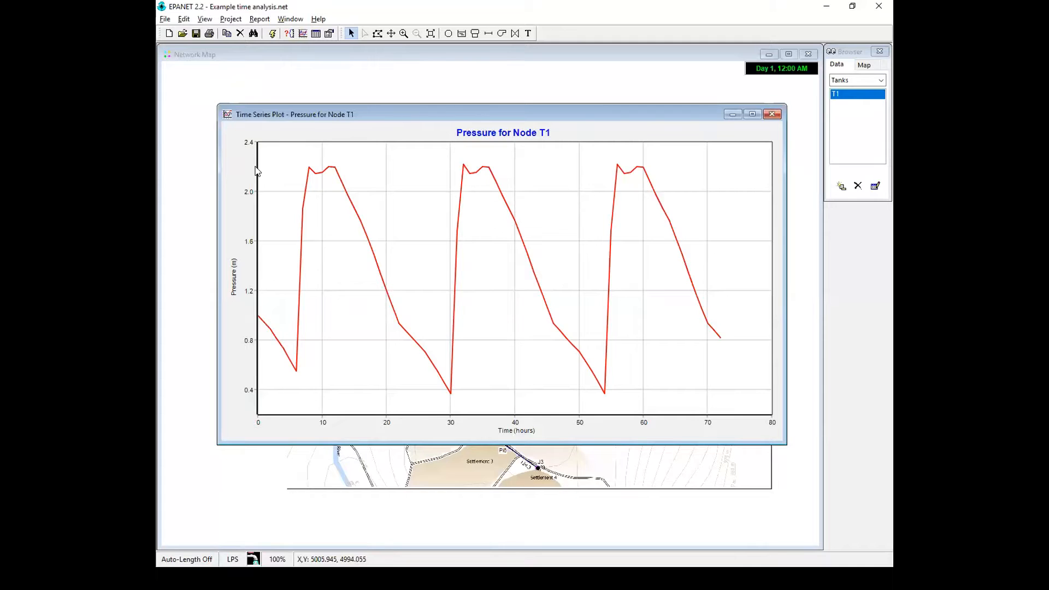
{"action": "left_click", "coordinate": [772, 114]}
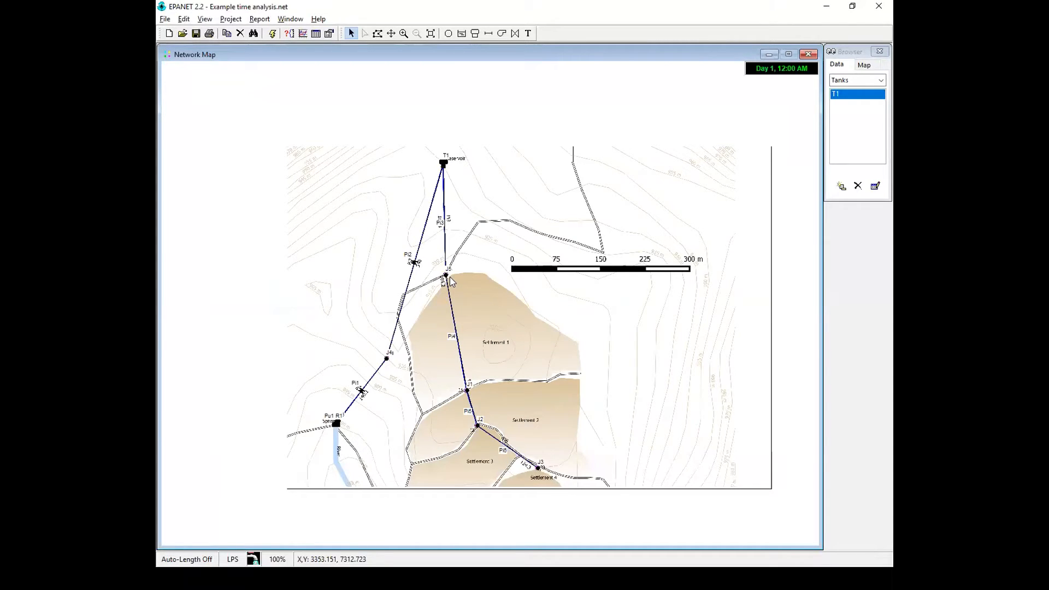
{"action": "key", "text": "alt+Tab"}
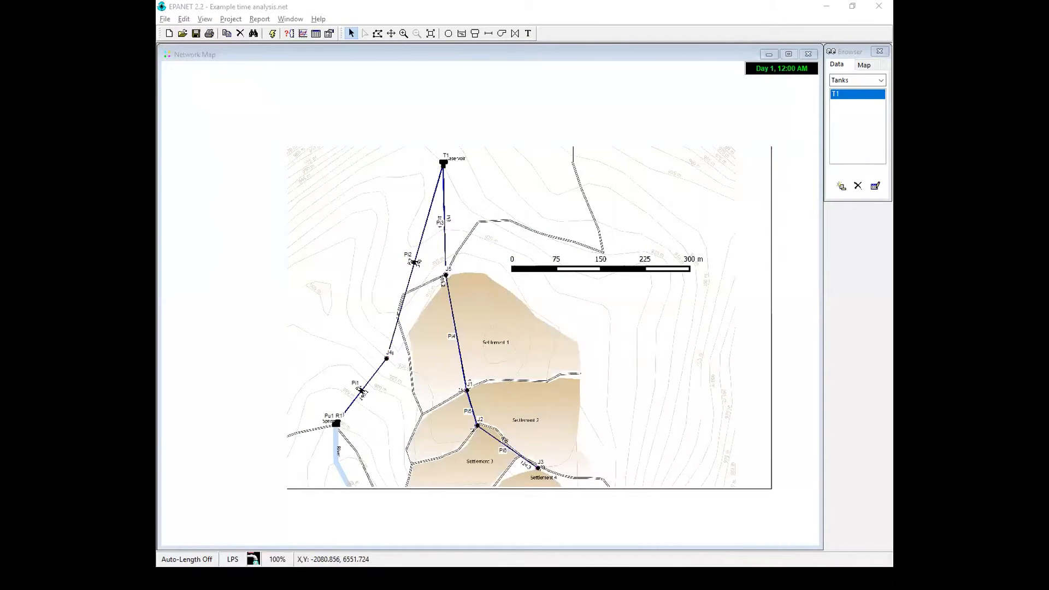
{"action": "key", "text": "alt+Tab"}
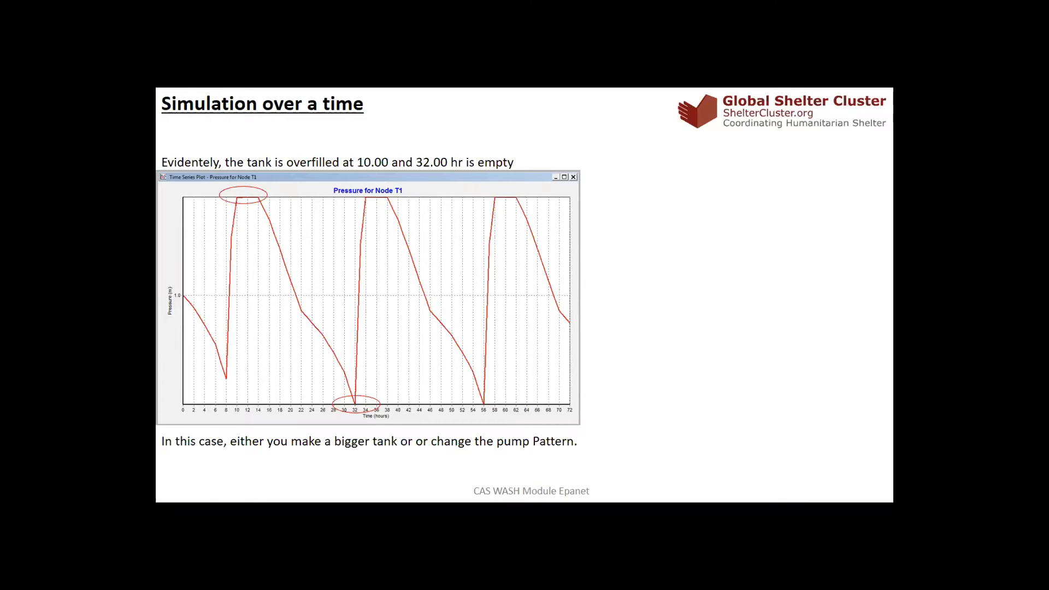
{"action": "key", "text": "Right"}
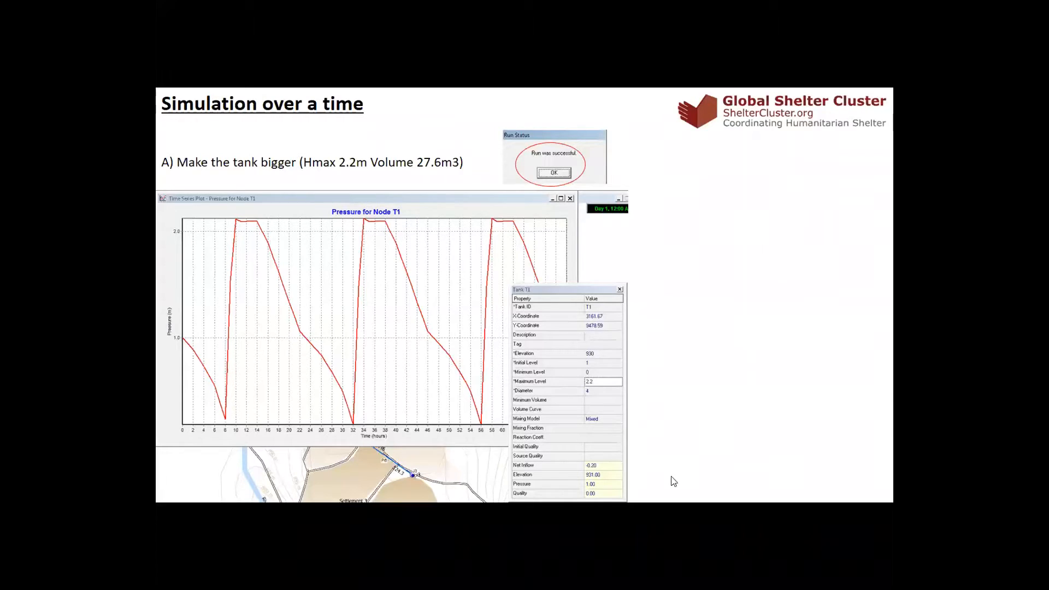
{"action": "key", "text": "Right"}
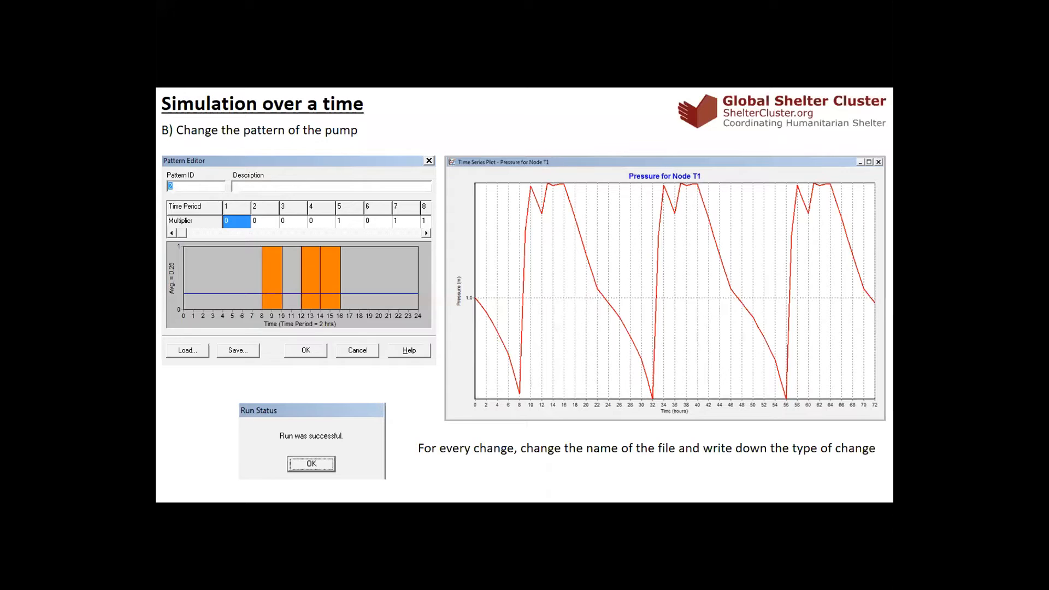
{"action": "key", "text": "Right"}
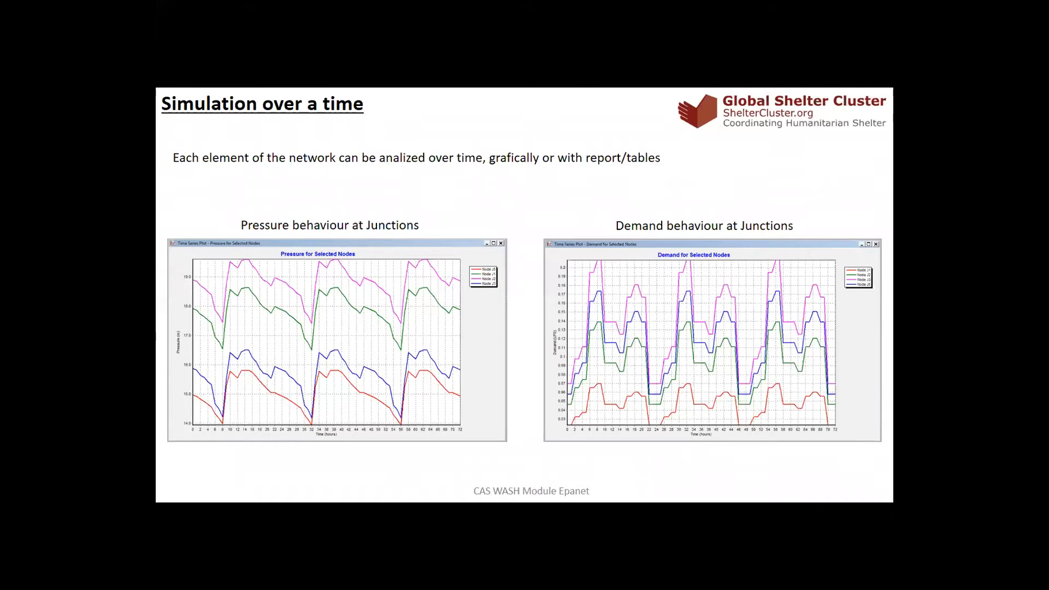
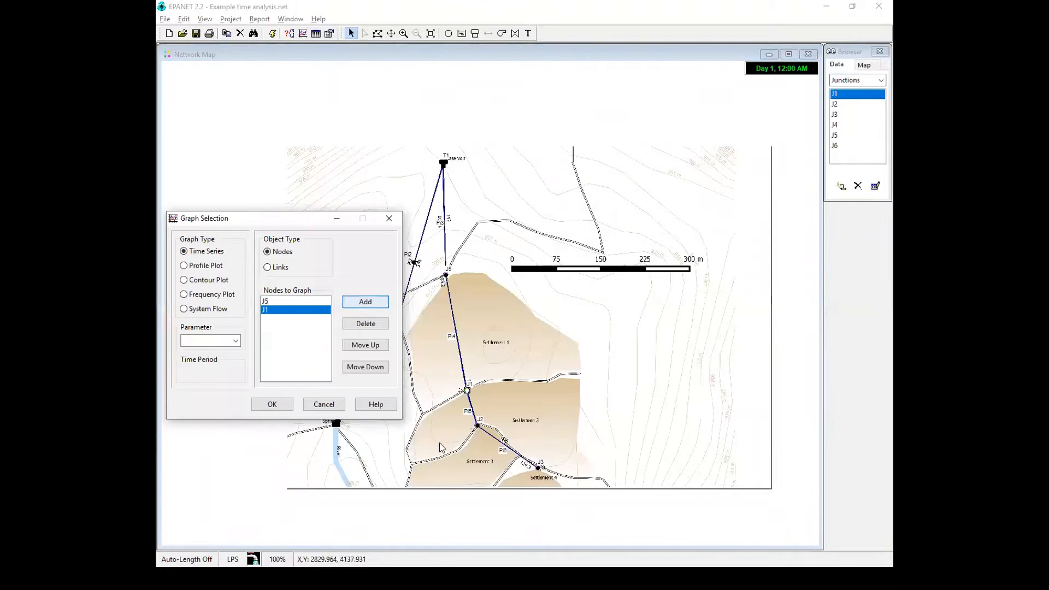
Add junction J3 to the nodes to graph and plot the selected junctions' pressure as a time series
{"action": "left_click", "coordinate": [539, 469]}
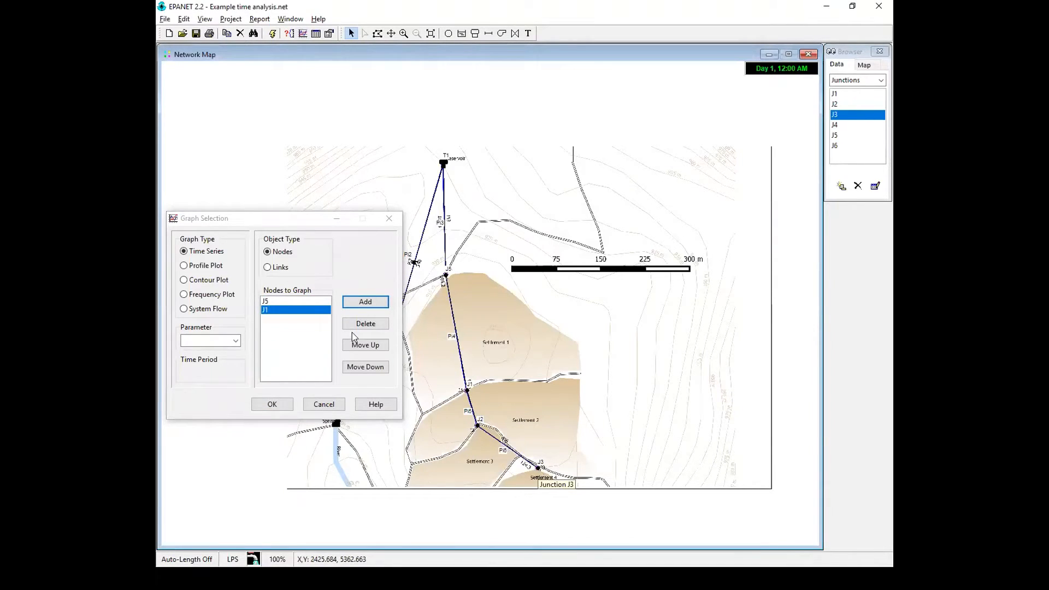
{"action": "left_click", "coordinate": [365, 302]}
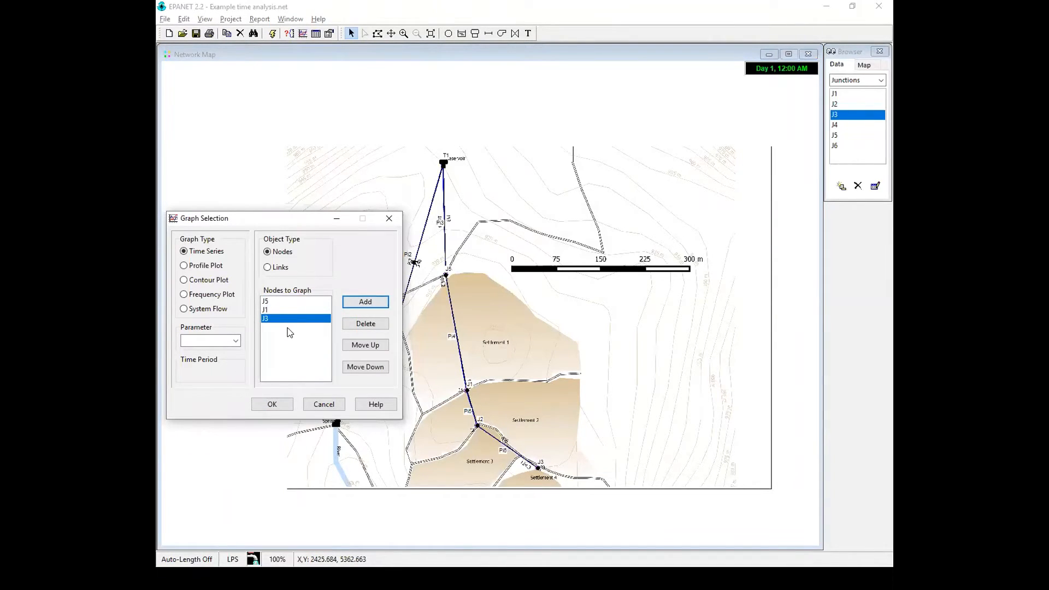
{"action": "left_click", "coordinate": [236, 341]}
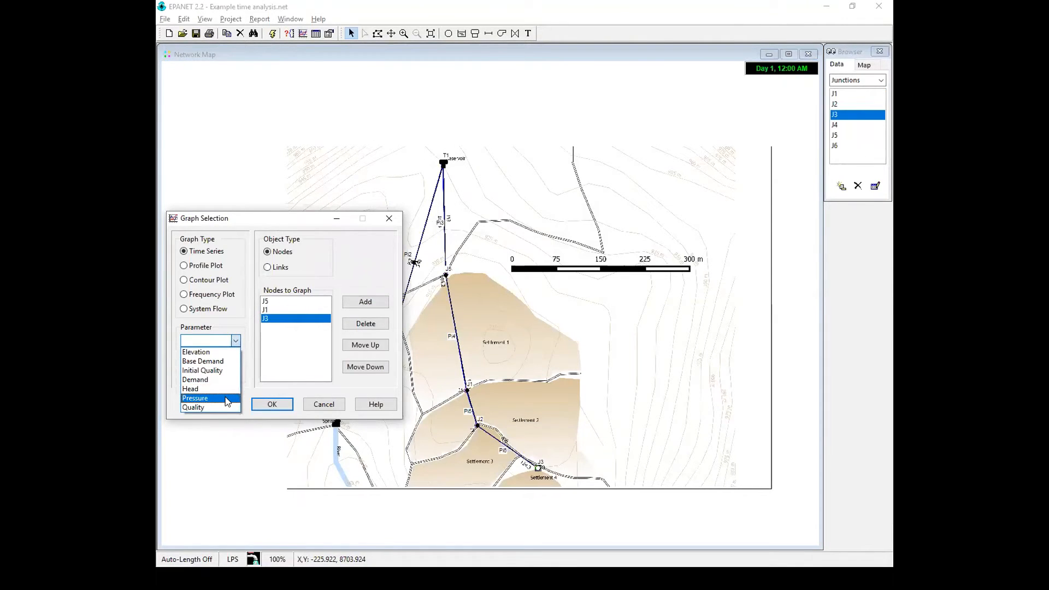
{"action": "left_click", "coordinate": [225, 397]}
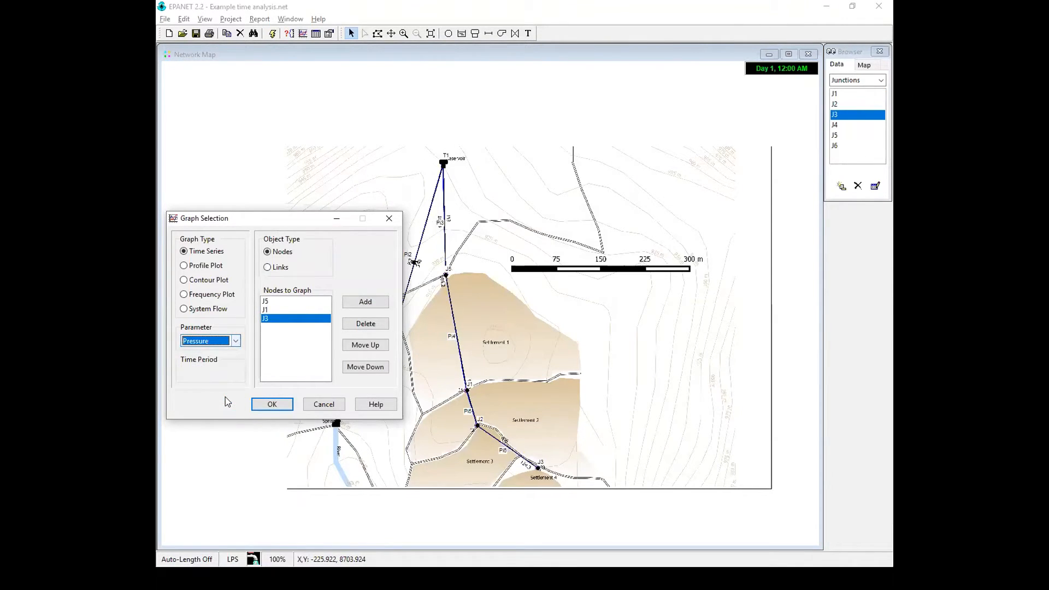
{"action": "left_click", "coordinate": [272, 404]}
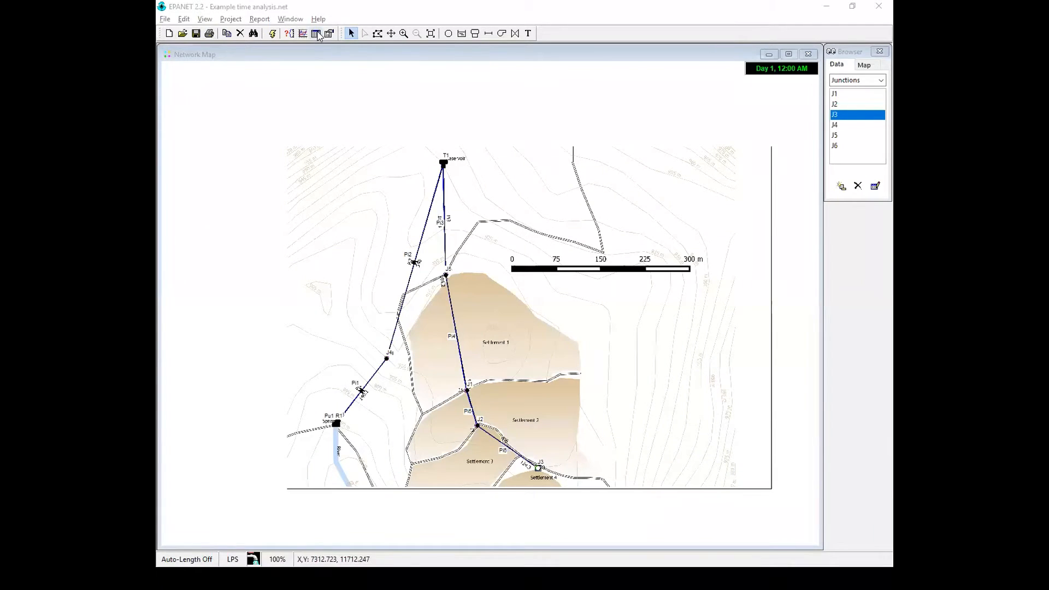
Create a network nodes table at 0:00 Hrs, review it, and close it
{"action": "left_click", "coordinate": [260, 19]}
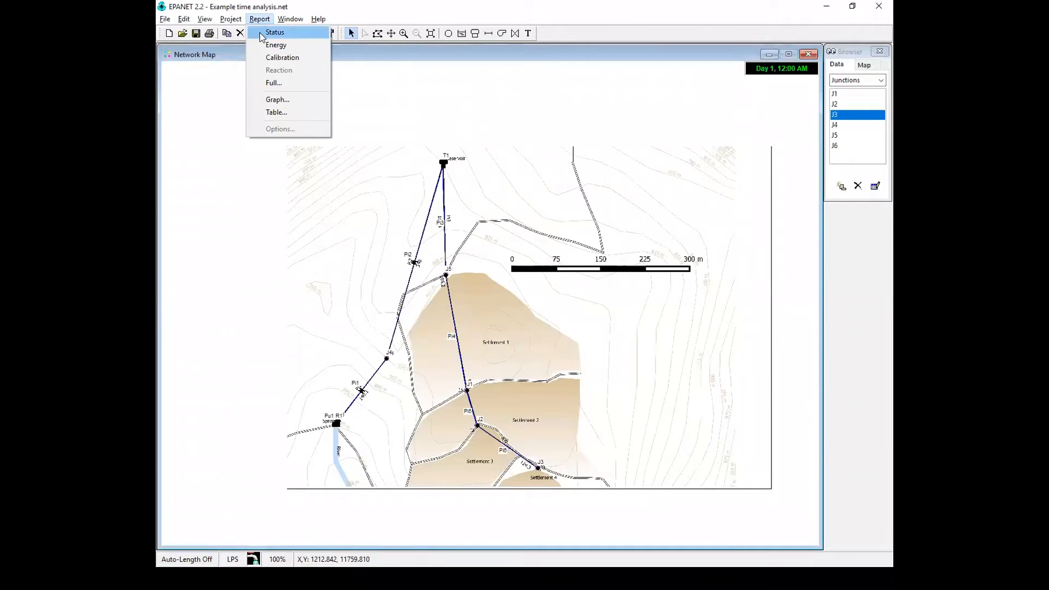
{"action": "left_click", "coordinate": [276, 113]}
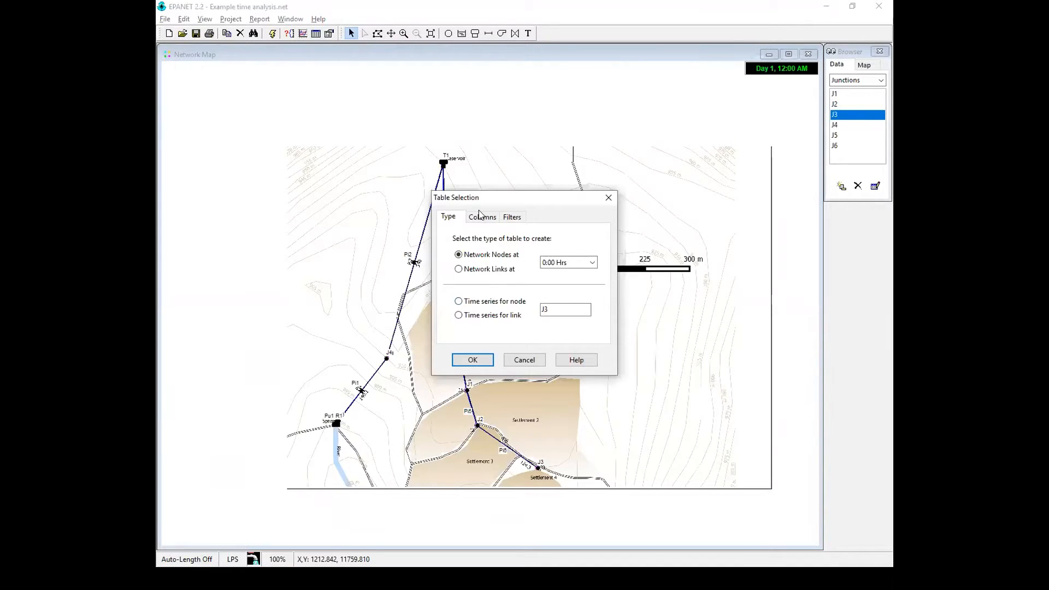
{"action": "left_click", "coordinate": [483, 361]}
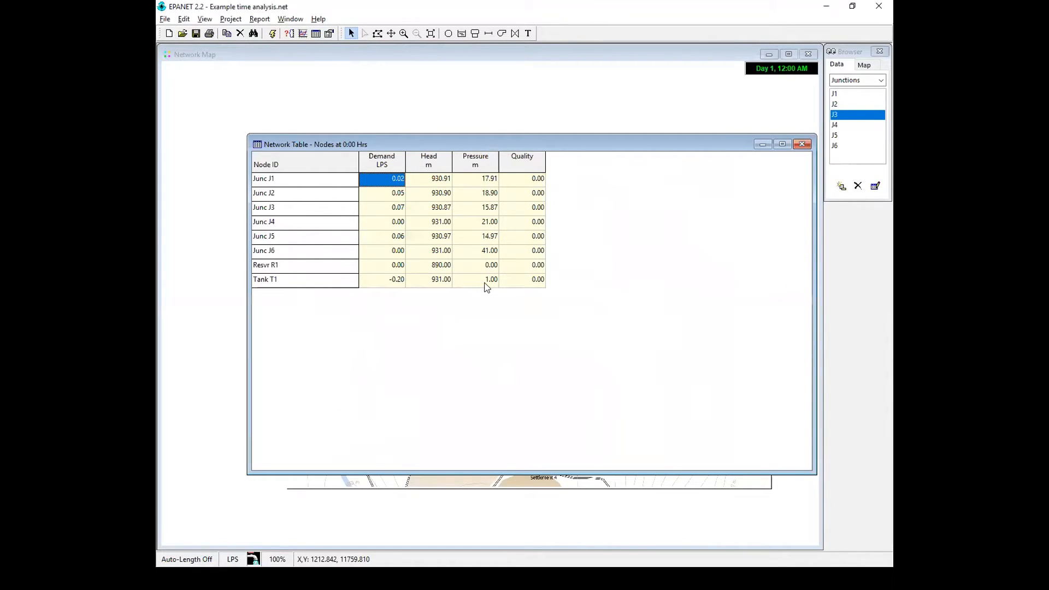
{"action": "left_click", "coordinate": [801, 143]}
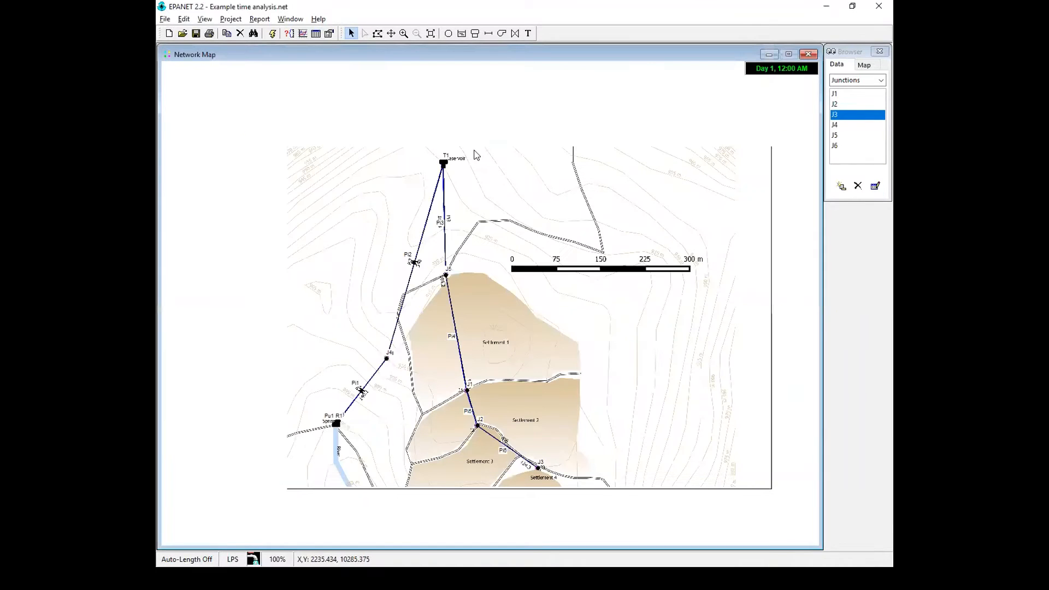
Create a network nodes table at 12:00 Hrs, review it, and close it
{"action": "left_click", "coordinate": [259, 18]}
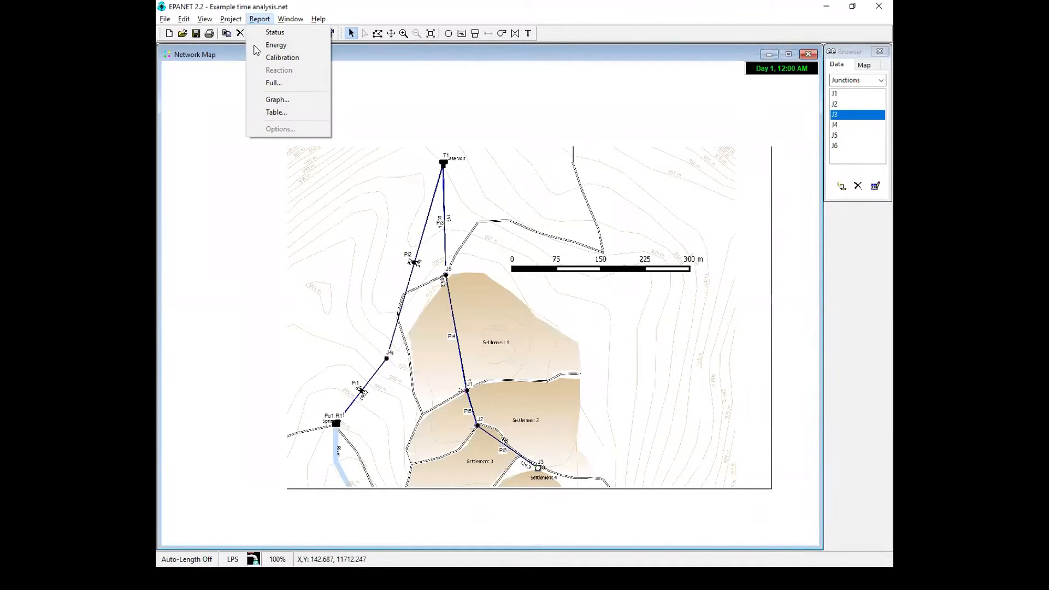
{"action": "left_click", "coordinate": [278, 112]}
{"action": "left_click", "coordinate": [592, 263]}
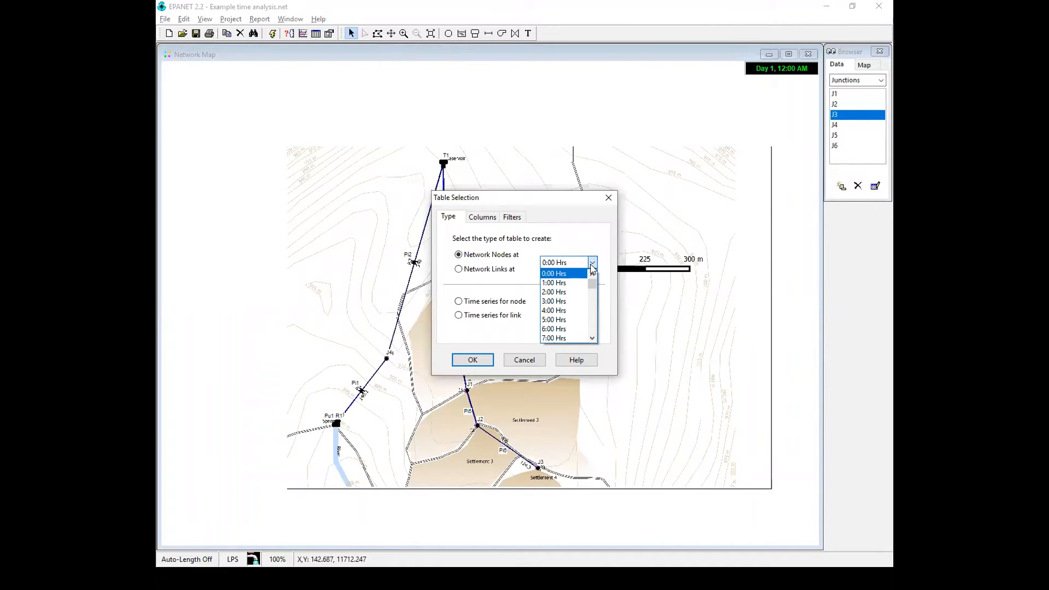
{"action": "scroll", "coordinate": [592, 286], "scroll_direction": "down", "scroll_amount": 2}
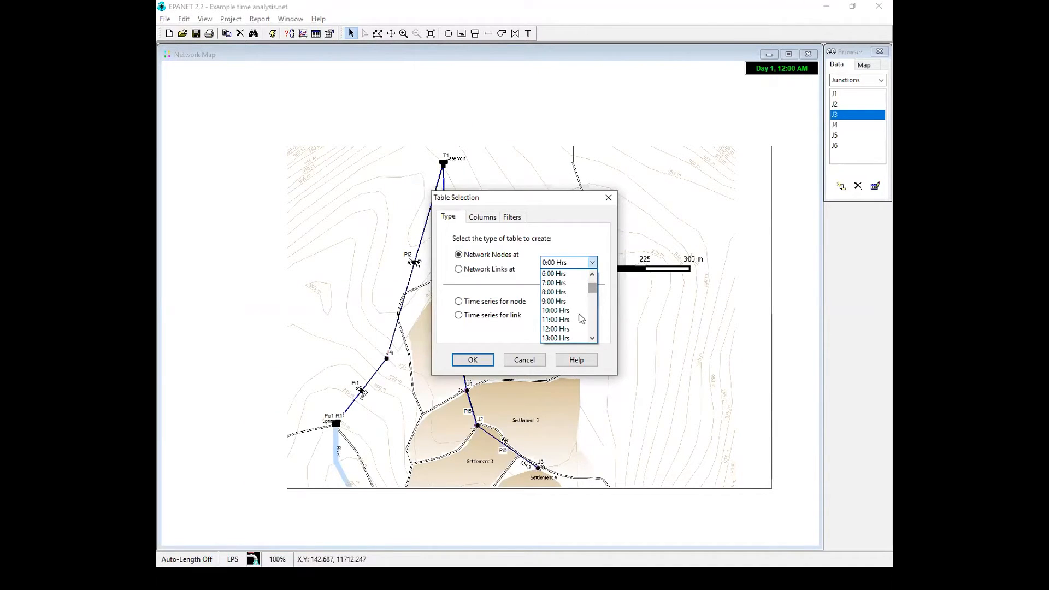
{"action": "left_click", "coordinate": [568, 329]}
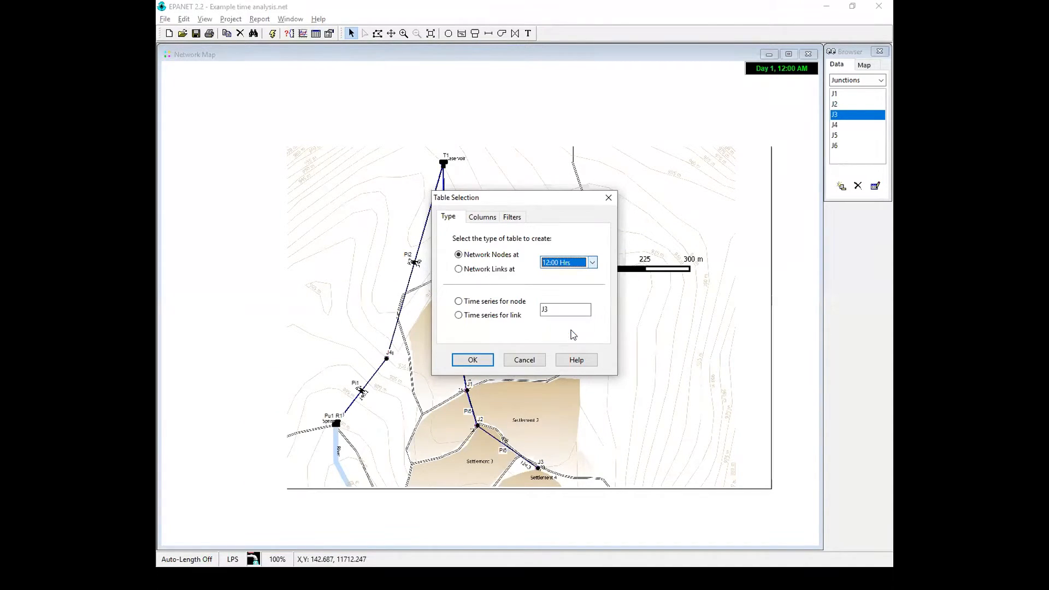
{"action": "left_click", "coordinate": [471, 362]}
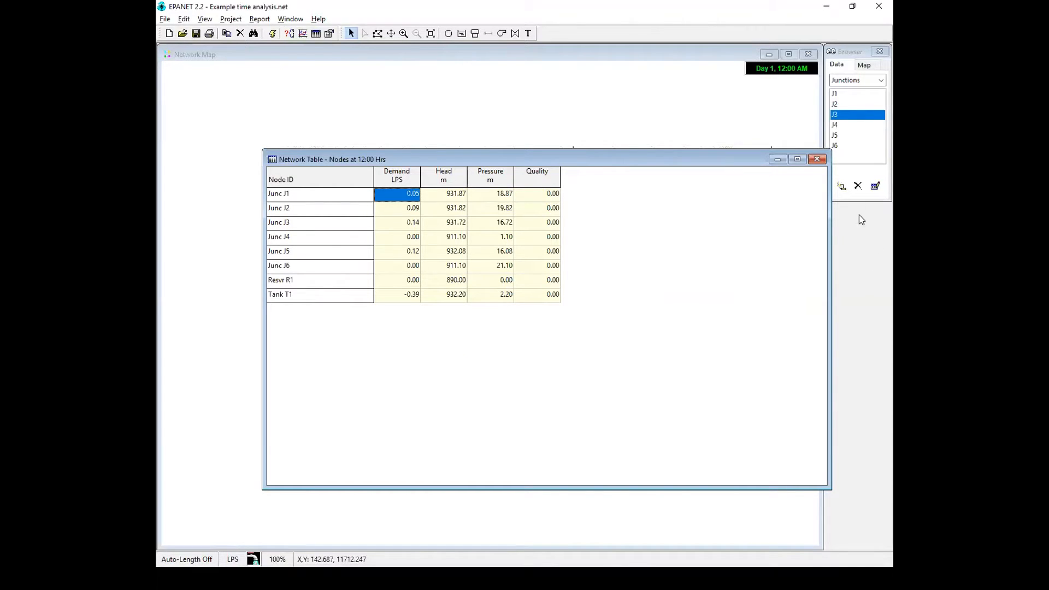
{"action": "left_click", "coordinate": [818, 160]}
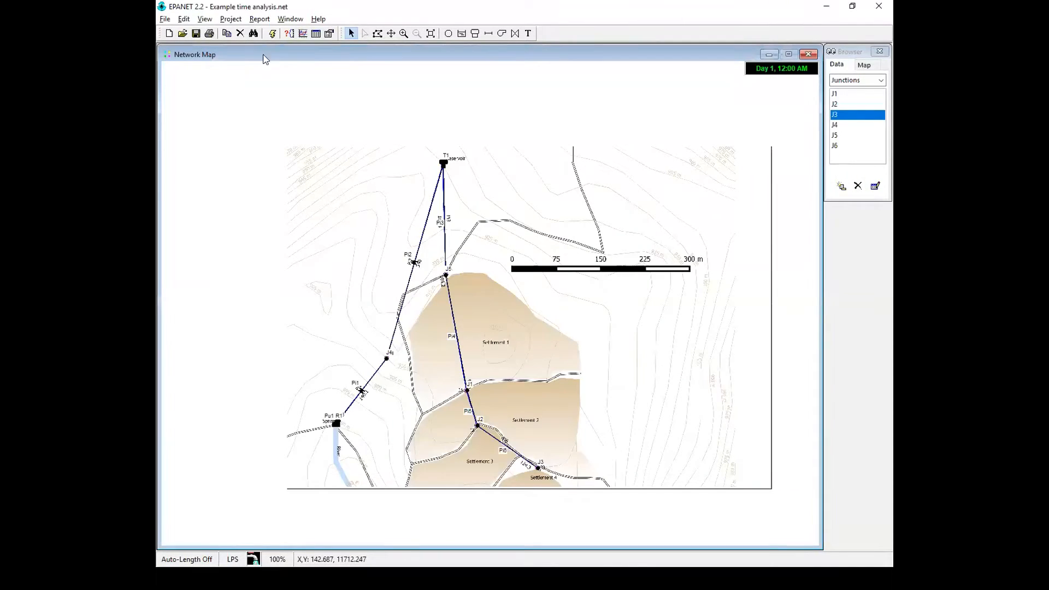
Generate a full report and save it to the Desktop as Example time analysis.rpt
{"action": "left_click", "coordinate": [257, 20]}
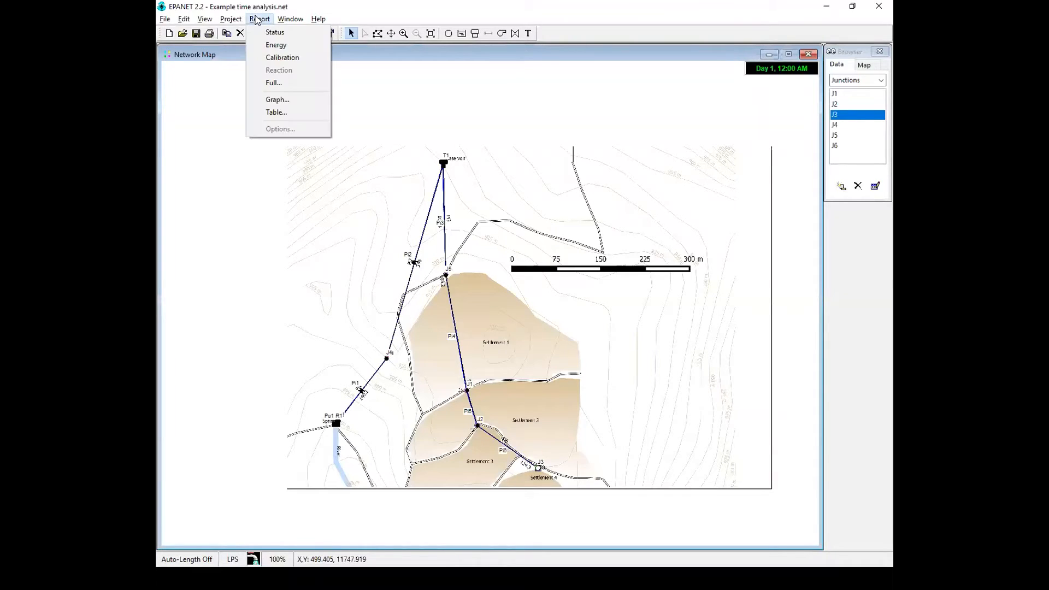
{"action": "left_click", "coordinate": [267, 83]}
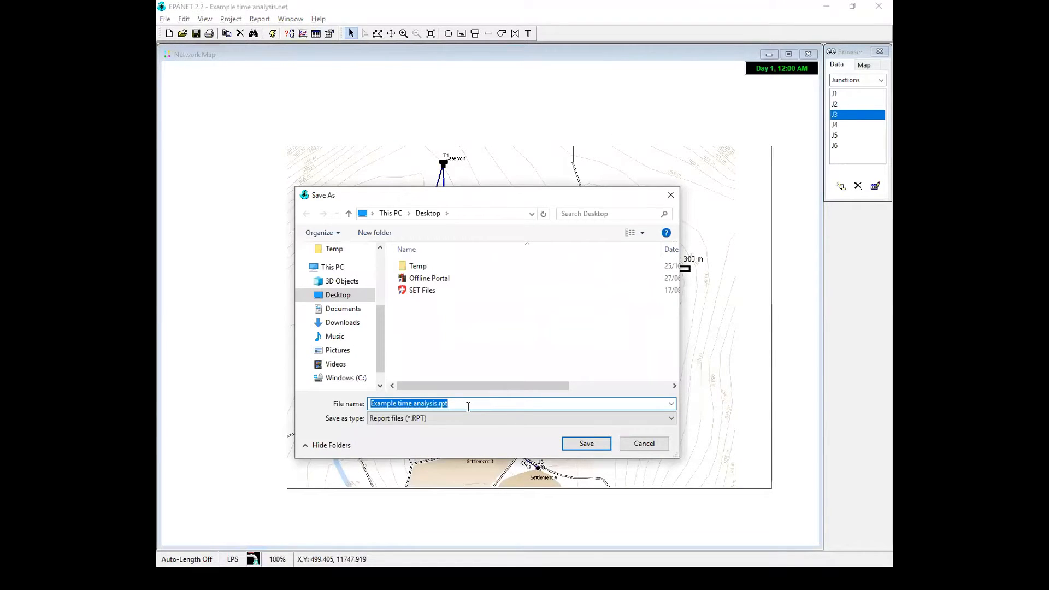
{"action": "left_click", "coordinate": [586, 443]}
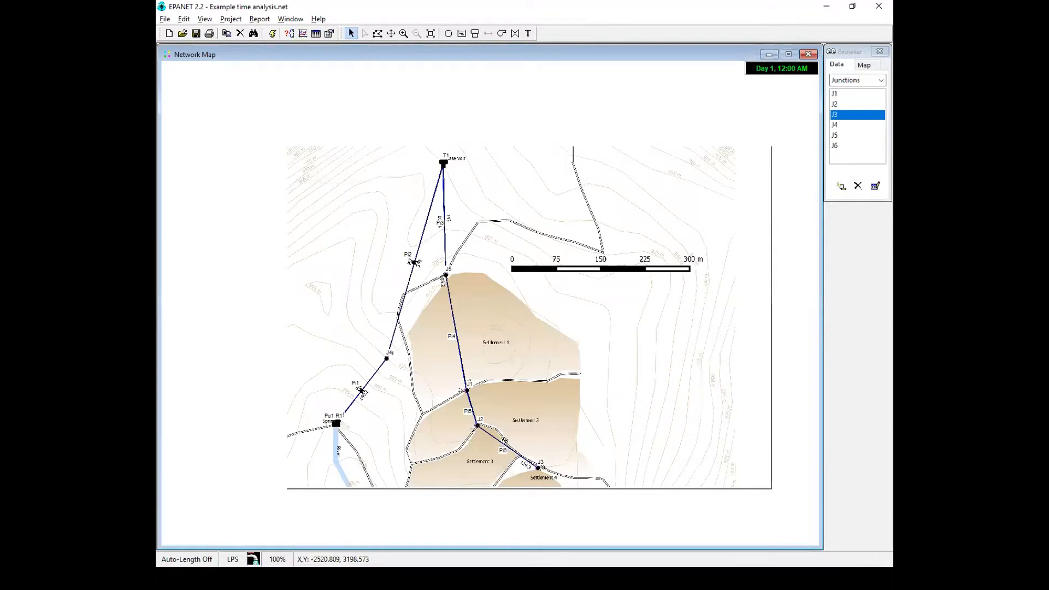
Switch to File Explorer and open Example time analysis.rpt from the Desktop to view the report
{"action": "key", "text": "alt+Tab"}
{"action": "left_click", "coordinate": [198, 132]}
{"action": "double_click", "coordinate": [410, 126]}
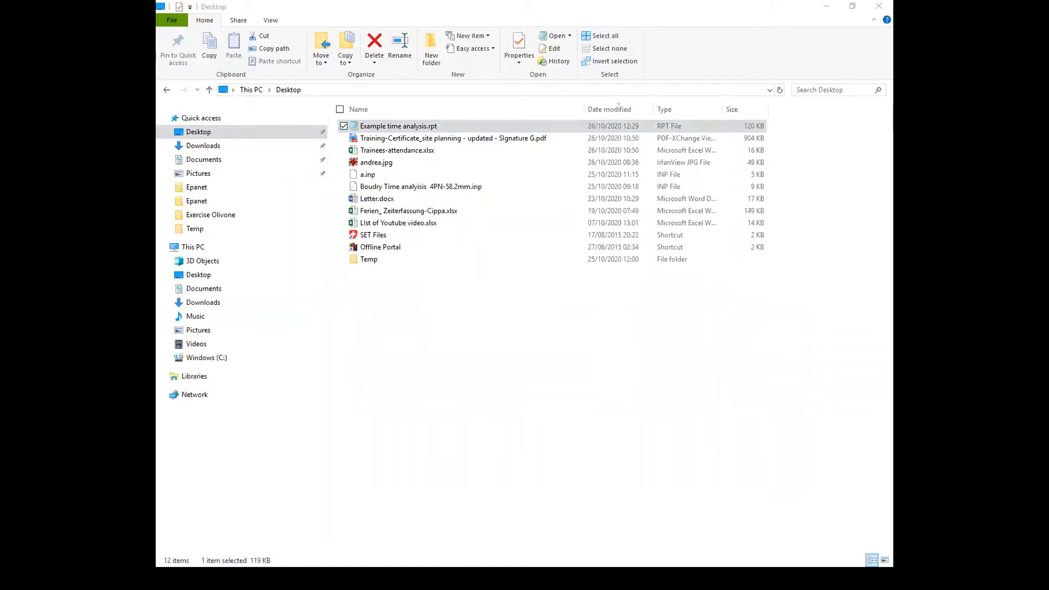
{"action": "left_click", "coordinate": [816, 127]}
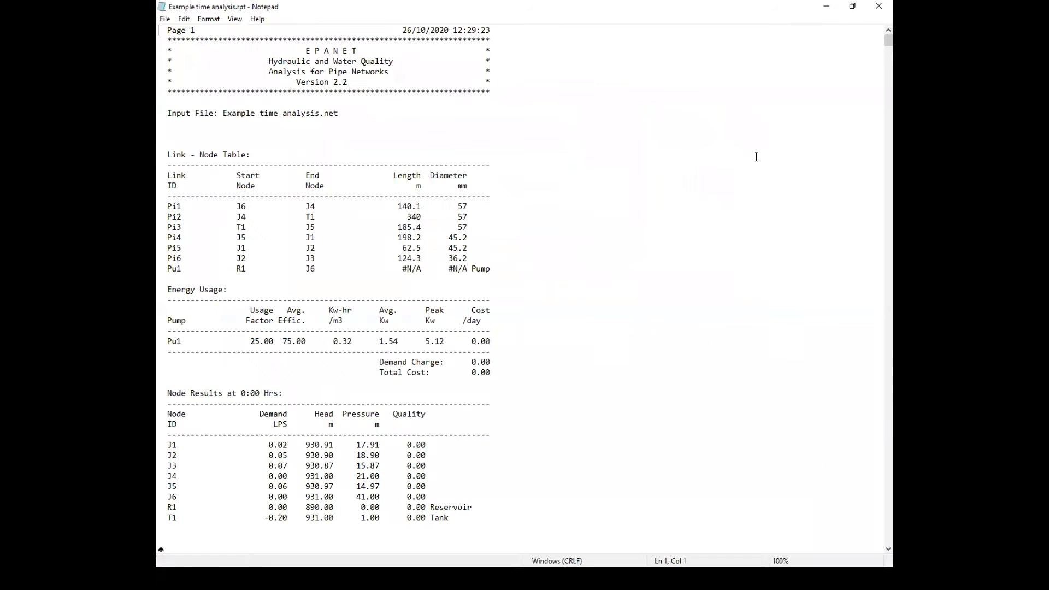
Review the full report's energy usage and the hourly node and link results from 0:00 Hrs onward, and close the report
{"action": "scroll", "coordinate": [384, 299], "scroll_direction": "down", "scroll_amount": 7}
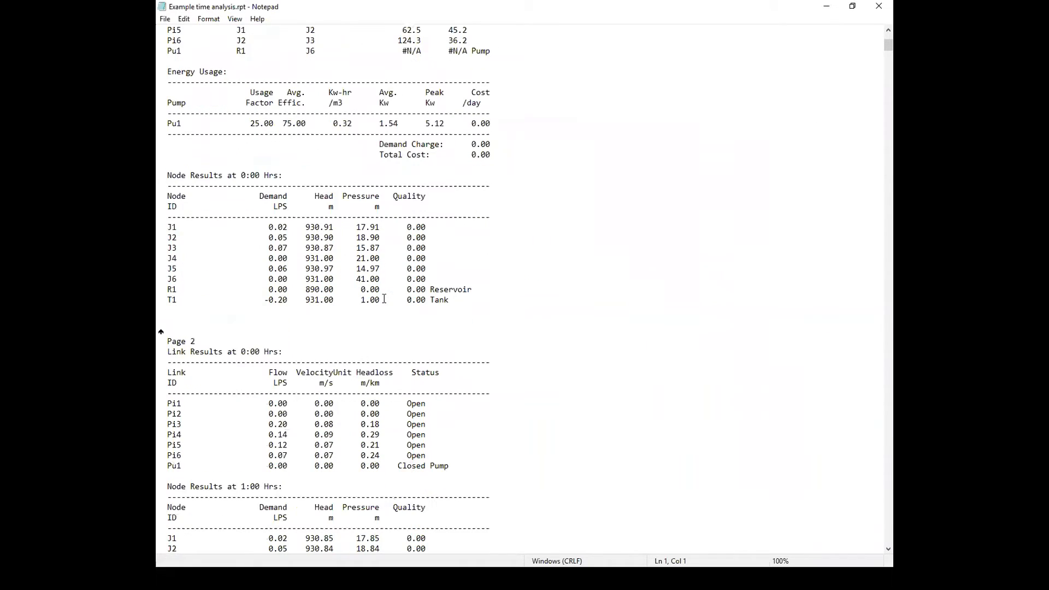
{"action": "scroll", "coordinate": [384, 299], "scroll_direction": "down", "scroll_amount": 4}
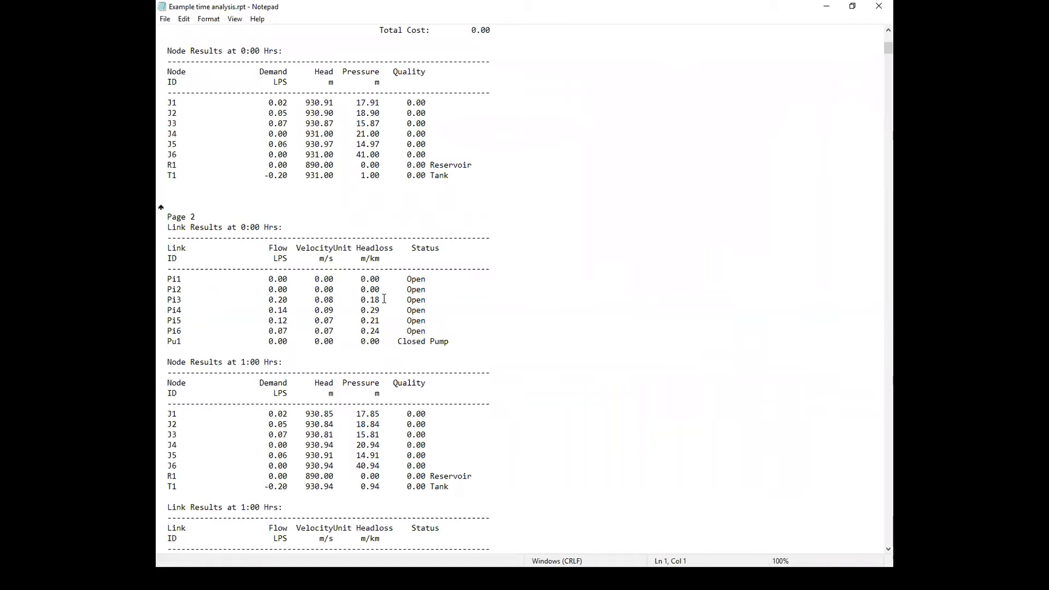
{"action": "scroll", "coordinate": [384, 299], "scroll_direction": "down", "scroll_amount": 2}
{"action": "scroll", "coordinate": [384, 299], "scroll_direction": "down", "scroll_amount": 2}
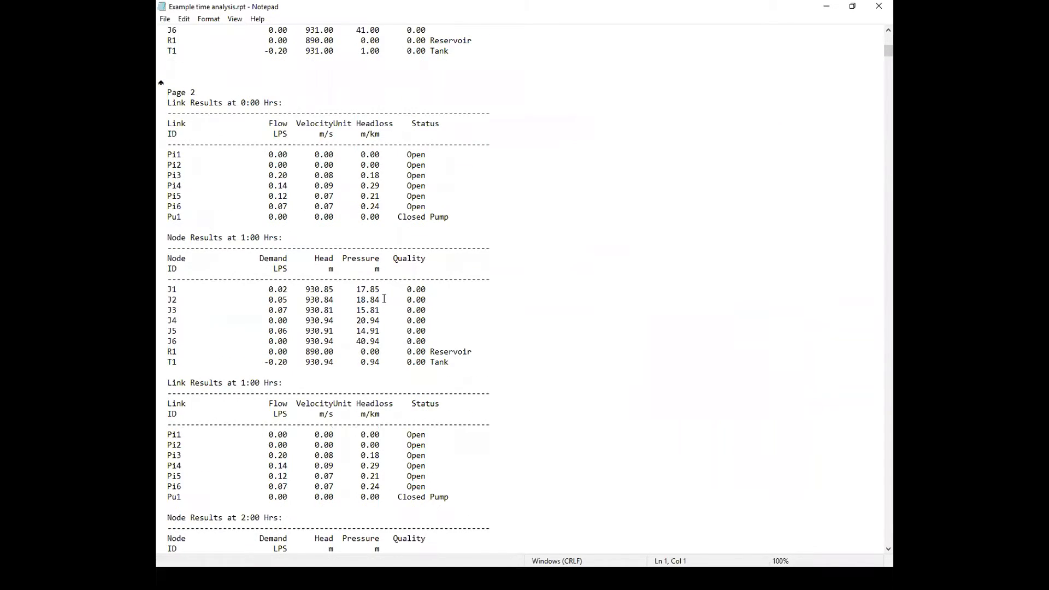
{"action": "scroll", "coordinate": [385, 299], "scroll_direction": "down", "scroll_amount": 12}
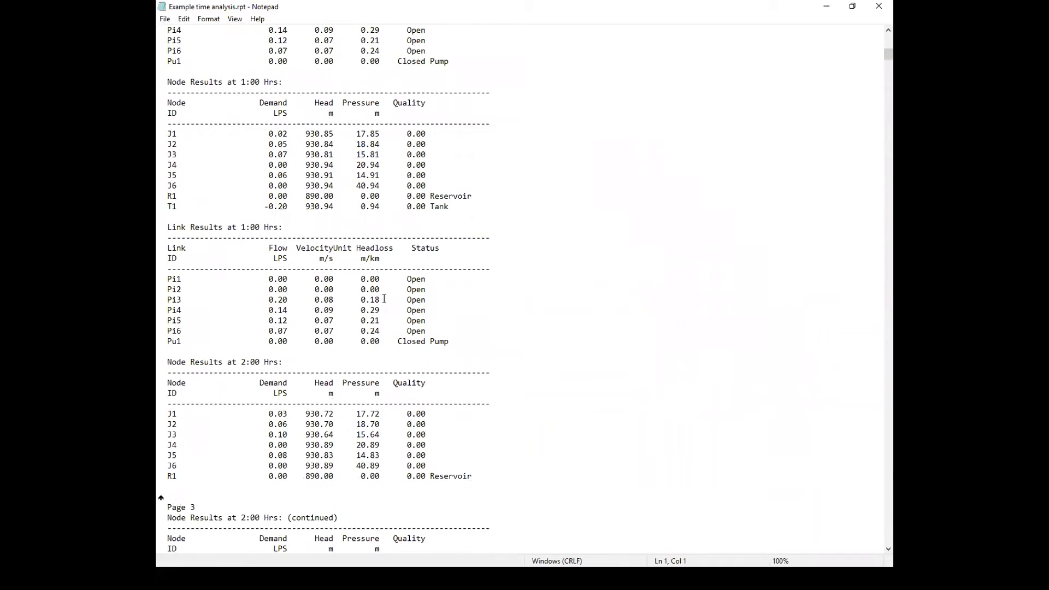
{"action": "scroll", "coordinate": [384, 299], "scroll_direction": "down", "scroll_amount": 3}
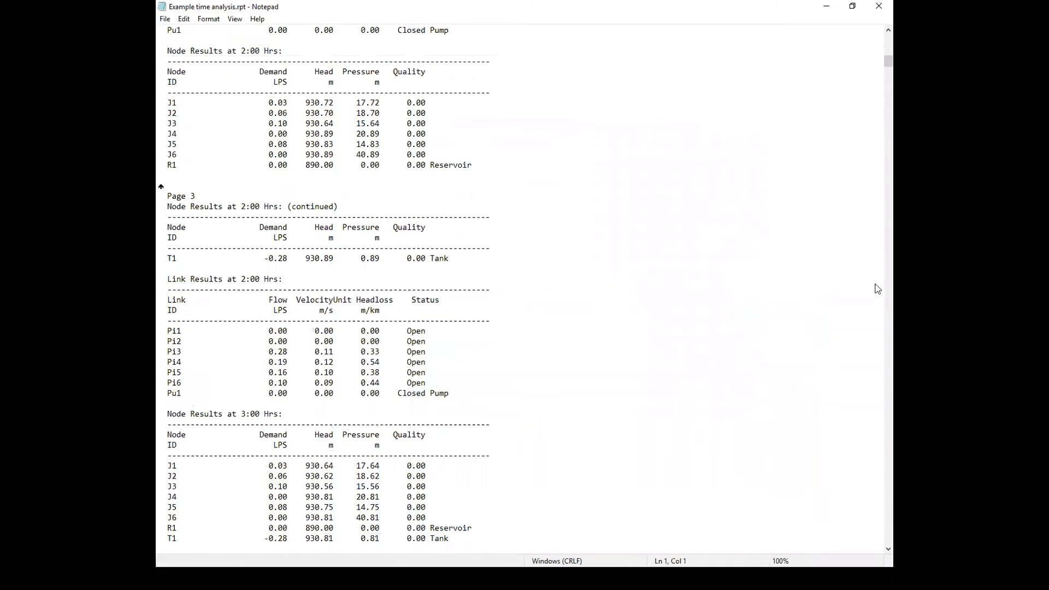
{"action": "scroll", "coordinate": [876, 286], "scroll_direction": "down", "scroll_amount": 1}
{"action": "left_click", "coordinate": [878, 6]}
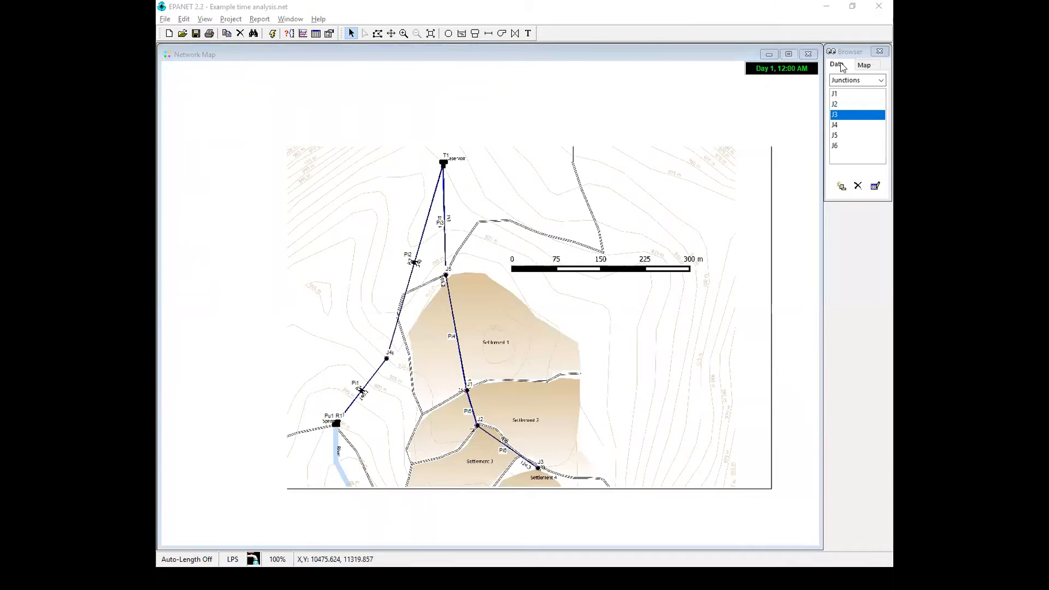
Set the network map to show Pressure on the nodes and Velocity on the links
{"action": "left_click", "coordinate": [864, 65]}
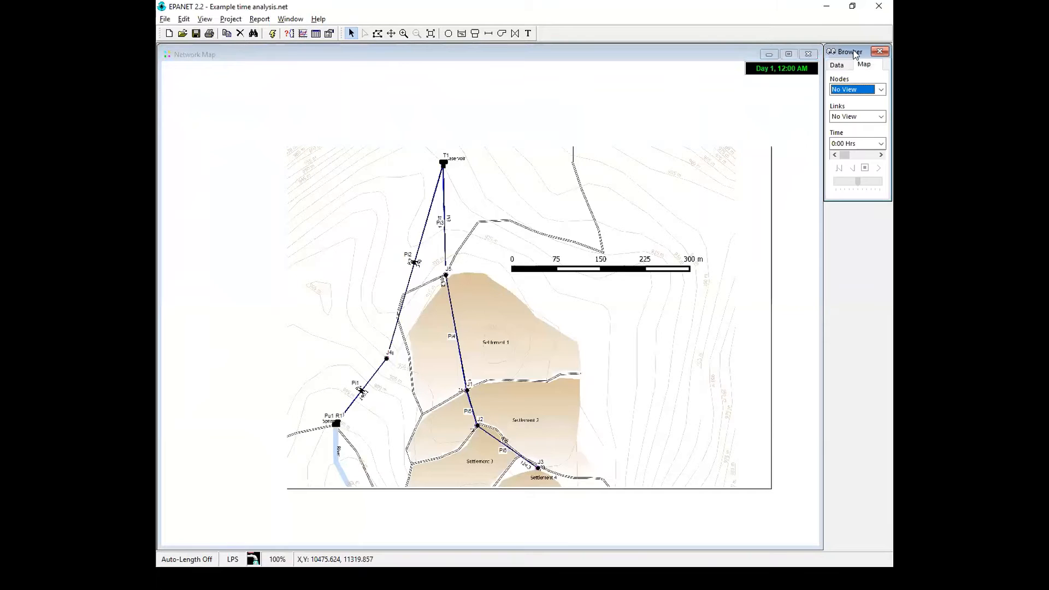
{"action": "left_click", "coordinate": [881, 89]}
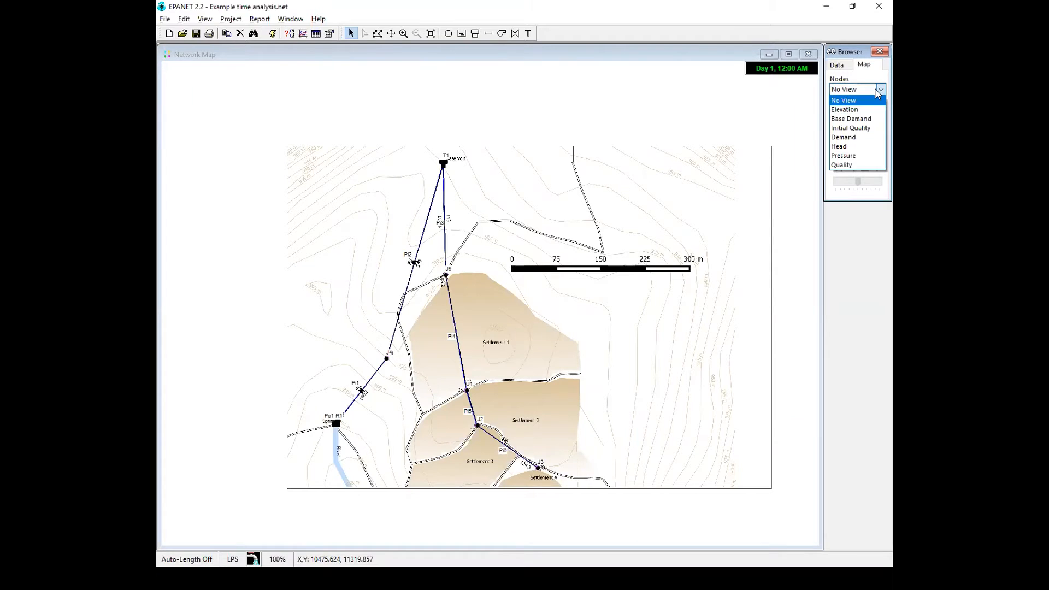
{"action": "left_click", "coordinate": [862, 157]}
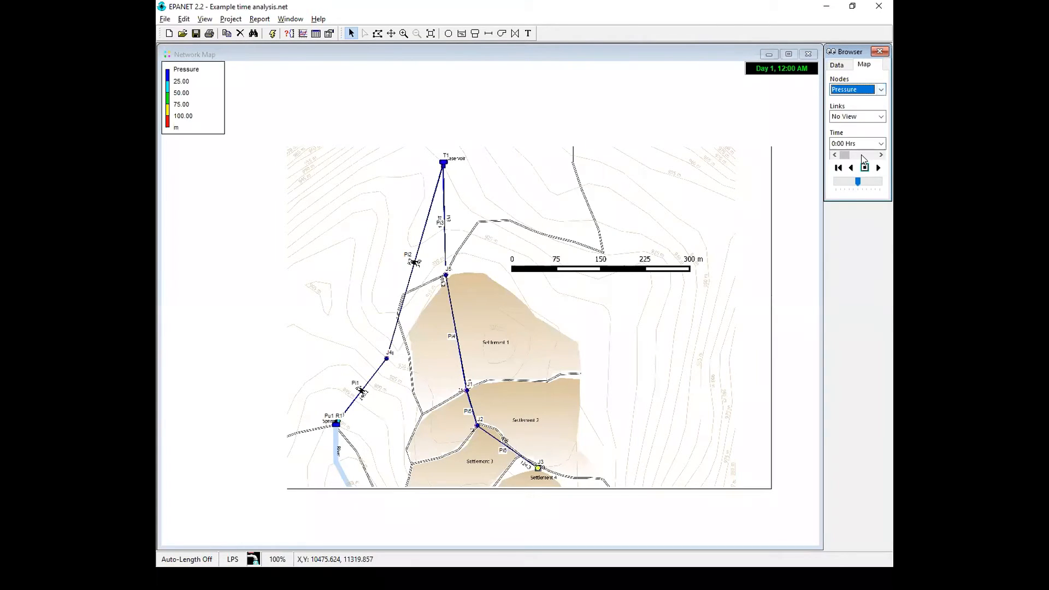
{"action": "left_click", "coordinate": [877, 117]}
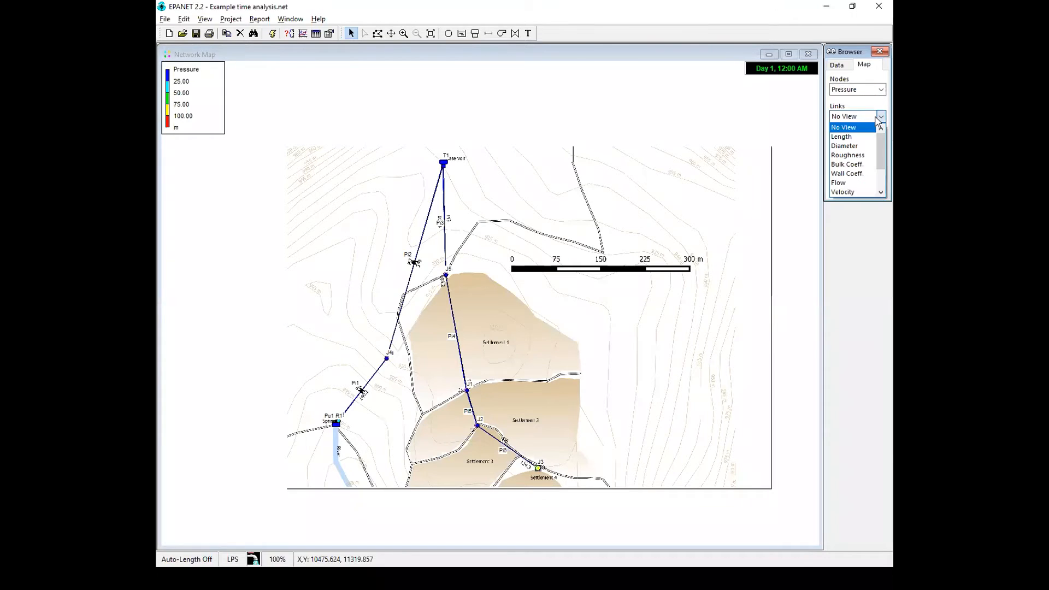
{"action": "left_click", "coordinate": [865, 194]}
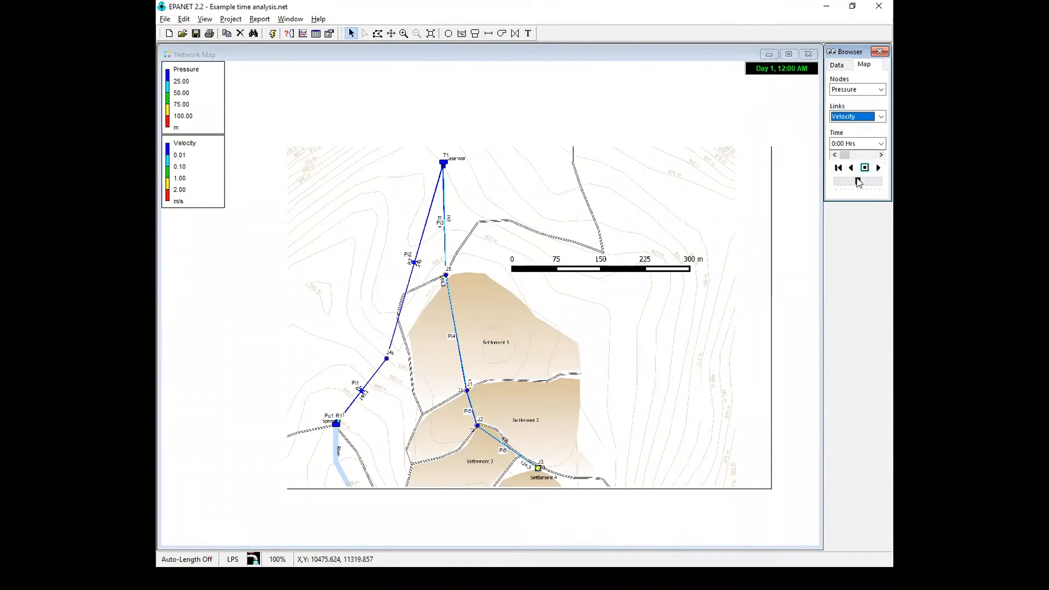
Animate the map's pressure and velocity results forward through time and stop the animation at 12:00 Hrs
{"action": "left_click", "coordinate": [878, 168]}
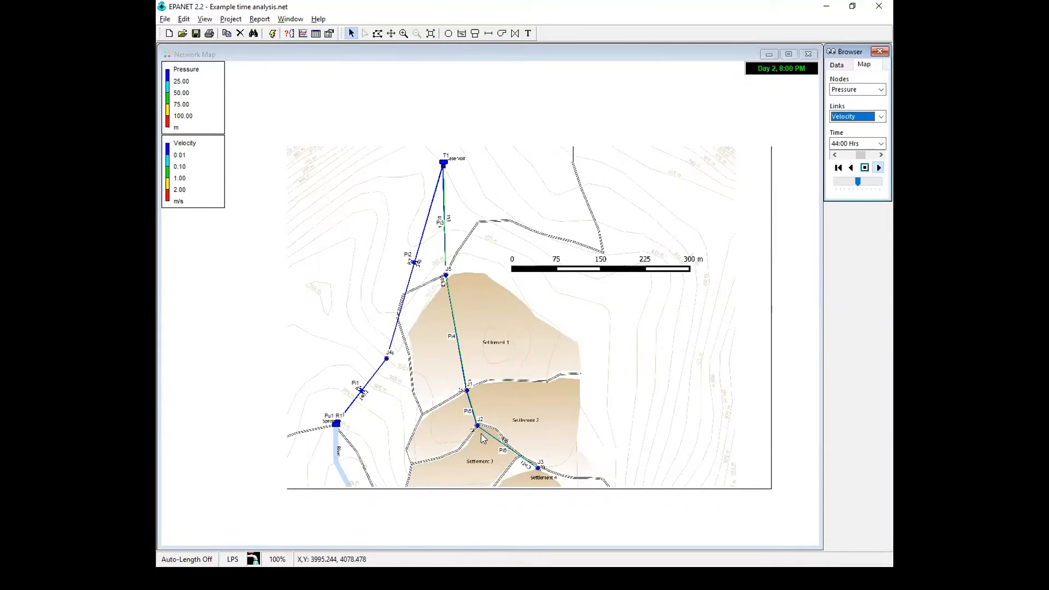
{"action": "mouse_move", "coordinate": [528, 464]}
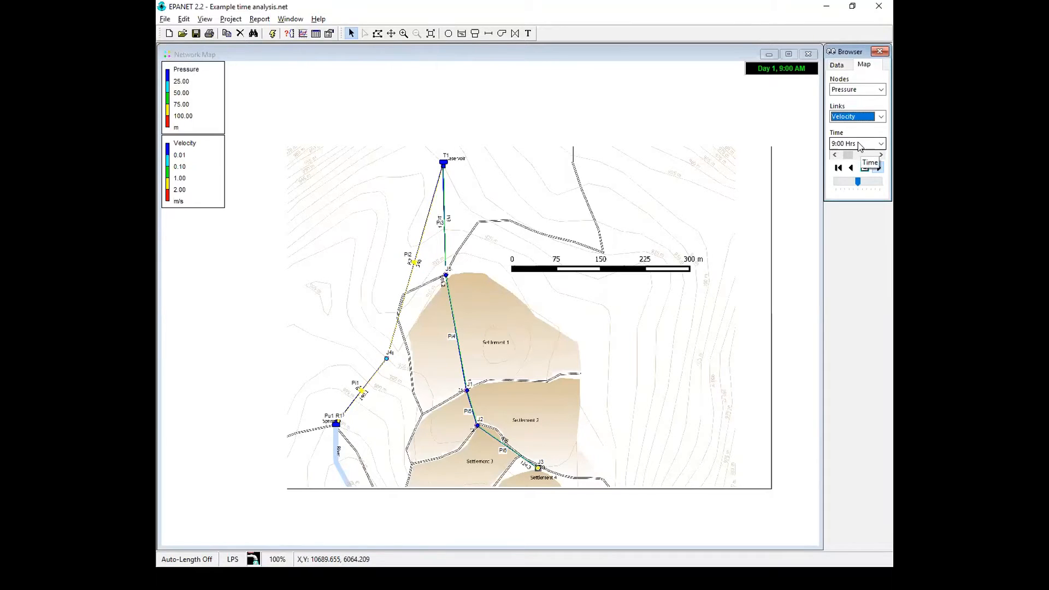
{"action": "left_click", "coordinate": [865, 168]}
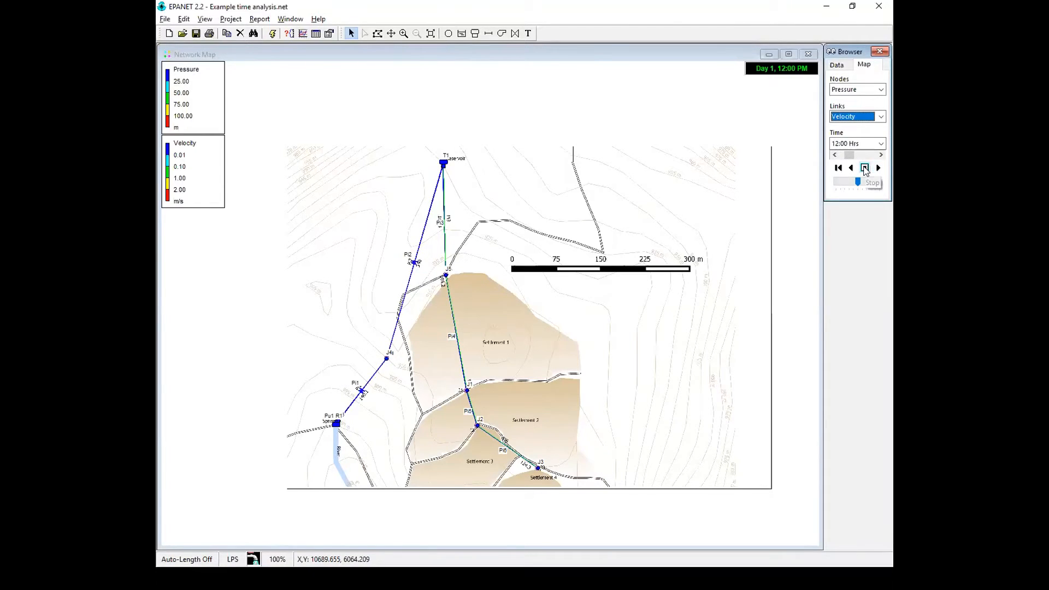
Inspect the properties of junction J2 on the map at 12:00 Hrs and close them
{"action": "double_click", "coordinate": [478, 425]}
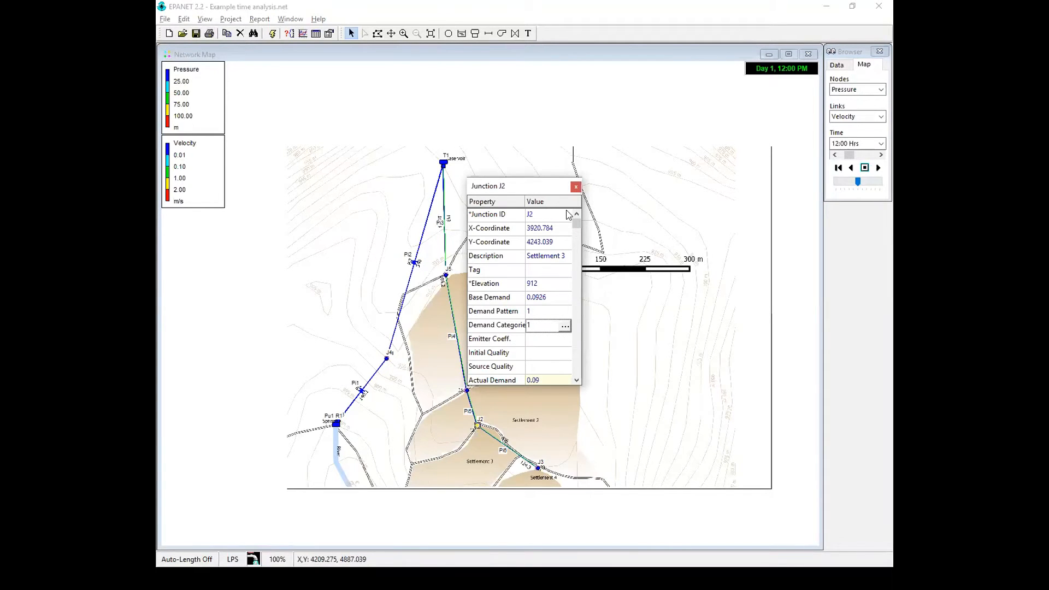
{"action": "left_click", "coordinate": [575, 187]}
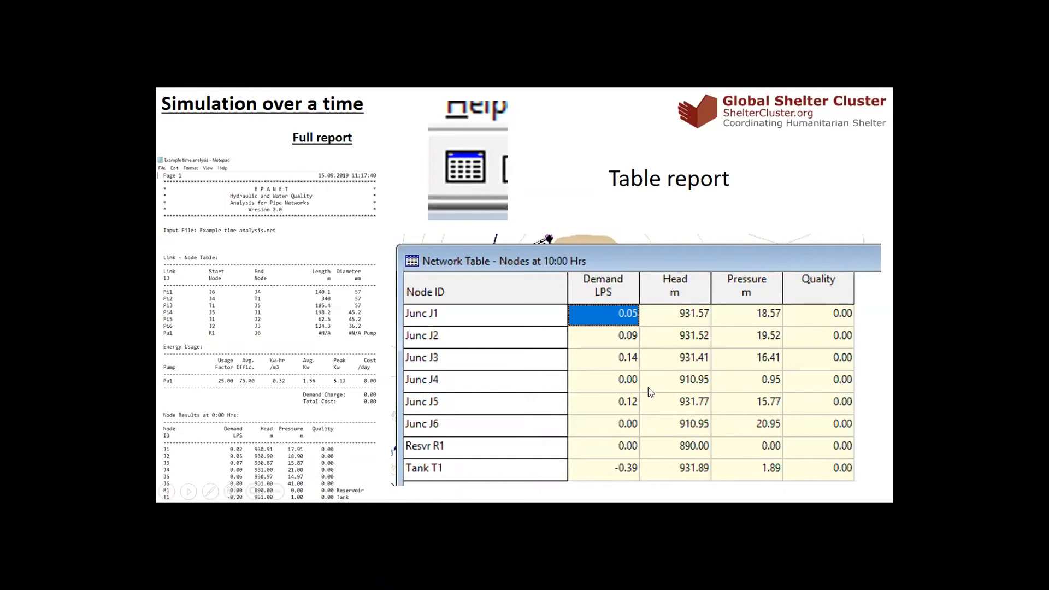
{"action": "key", "text": "Right"}
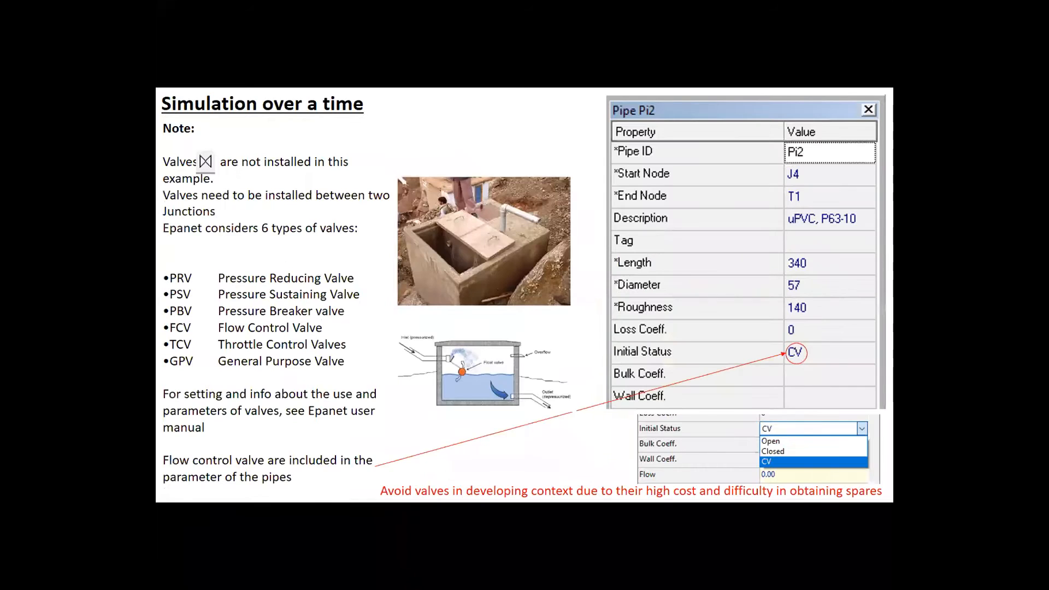